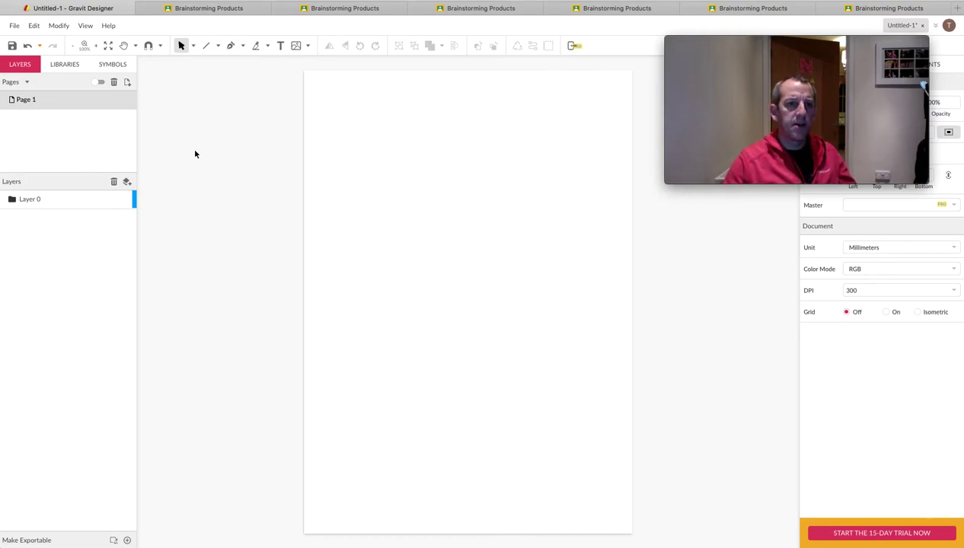
# - Place the desktop image Screenshot 2021-01-13 at 21.02.48.png of the star design on the page
pyautogui.moveTo(256, 84); pyautogui.dragTo(640, 276)
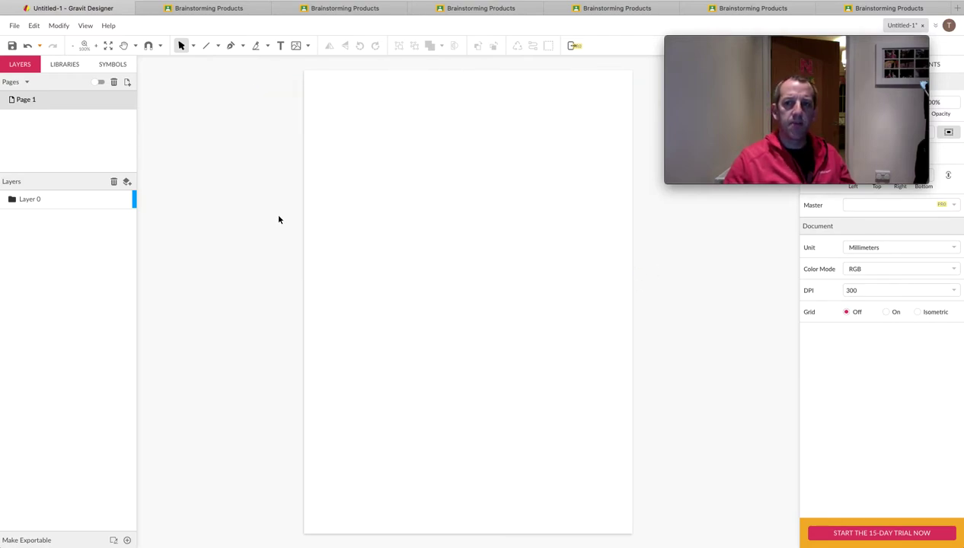
pyautogui.click(16, 26)
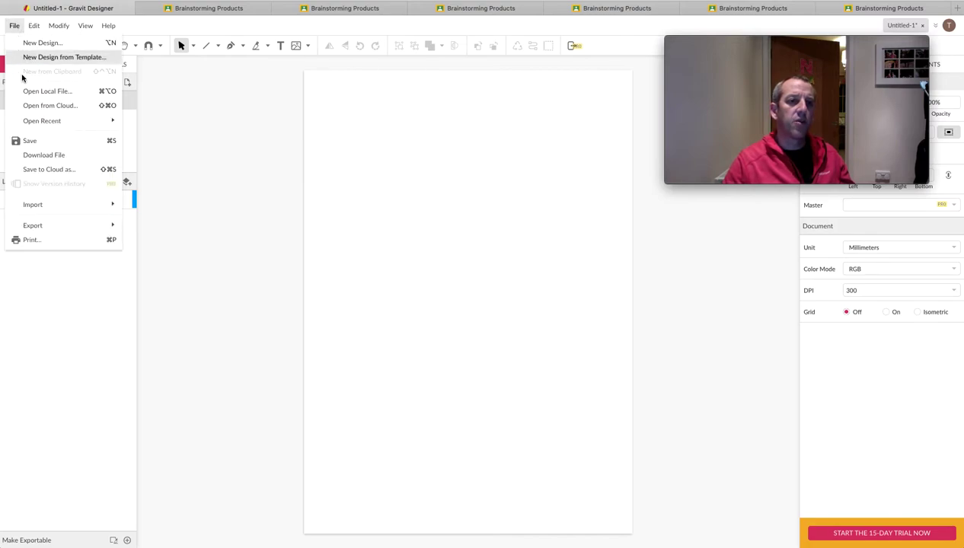
pyautogui.moveTo(41, 207)
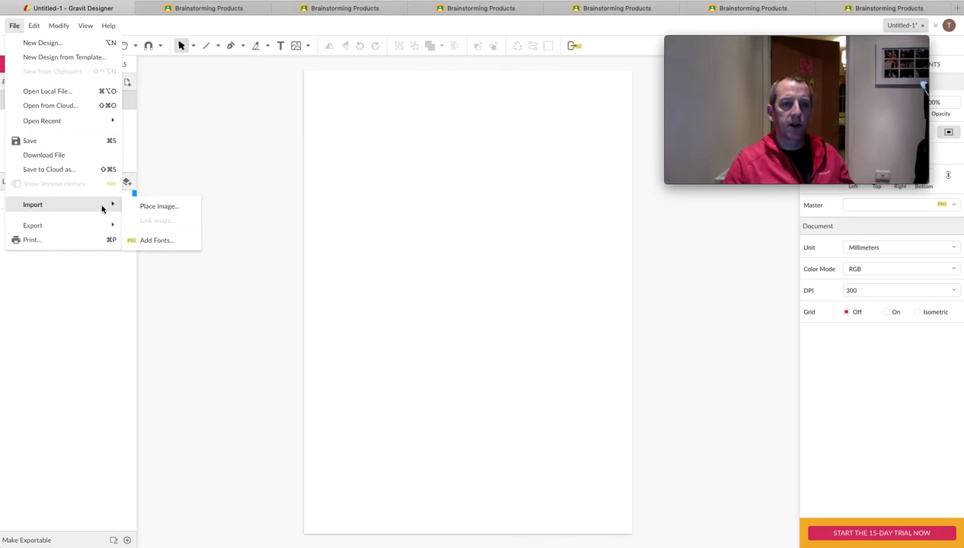
pyautogui.click(153, 207)
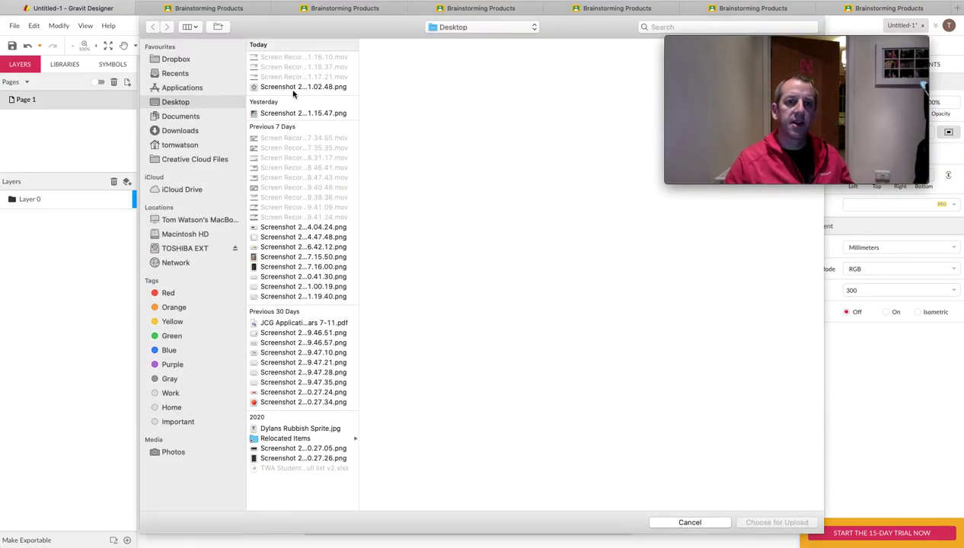
pyautogui.click(292, 86)
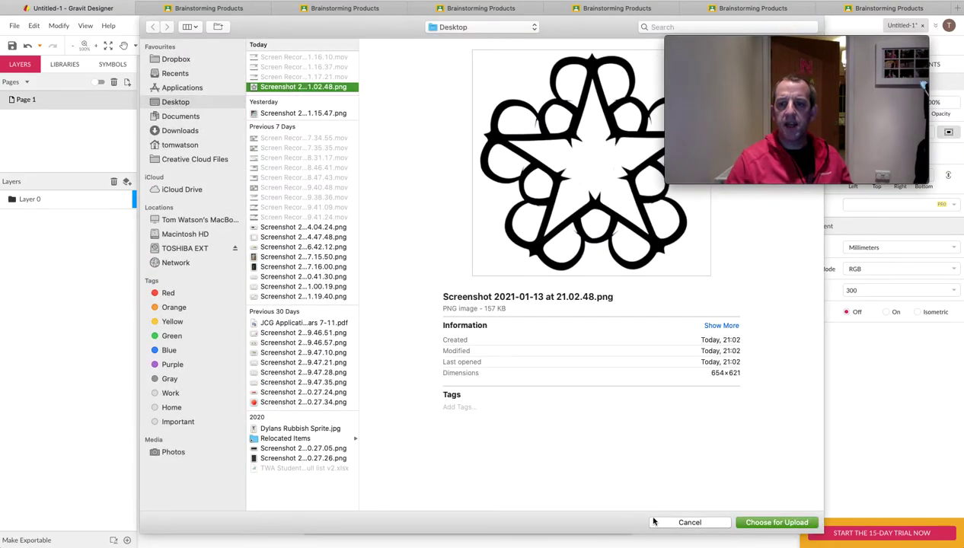
pyautogui.click(774, 523)
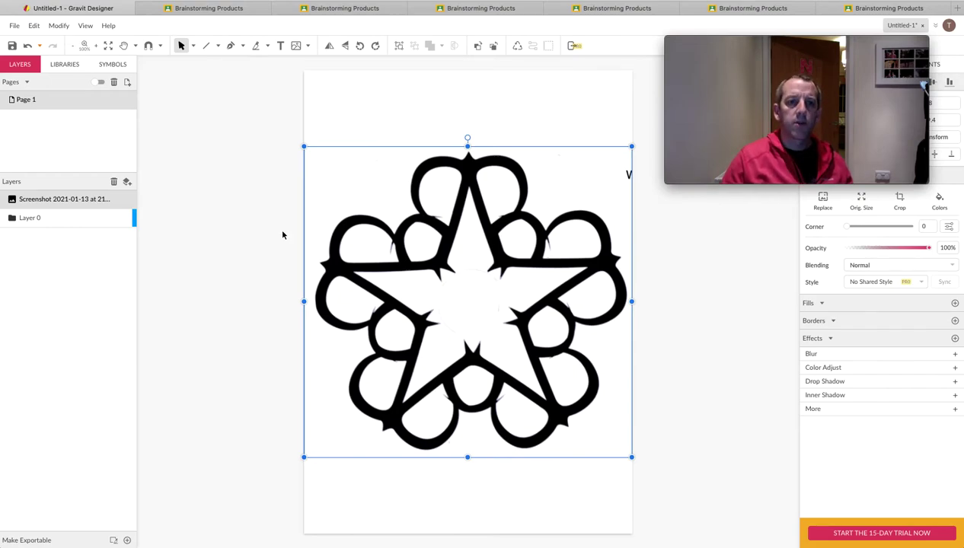
# - Lock the imported star screenshot so it cannot be selected or moved while tracing
pyautogui.click(207, 46)
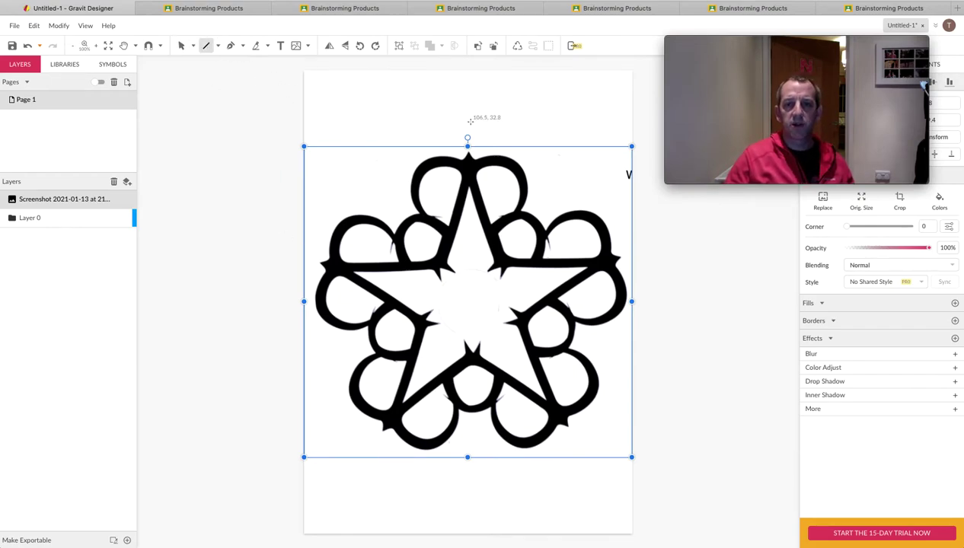
pyautogui.click(207, 48)
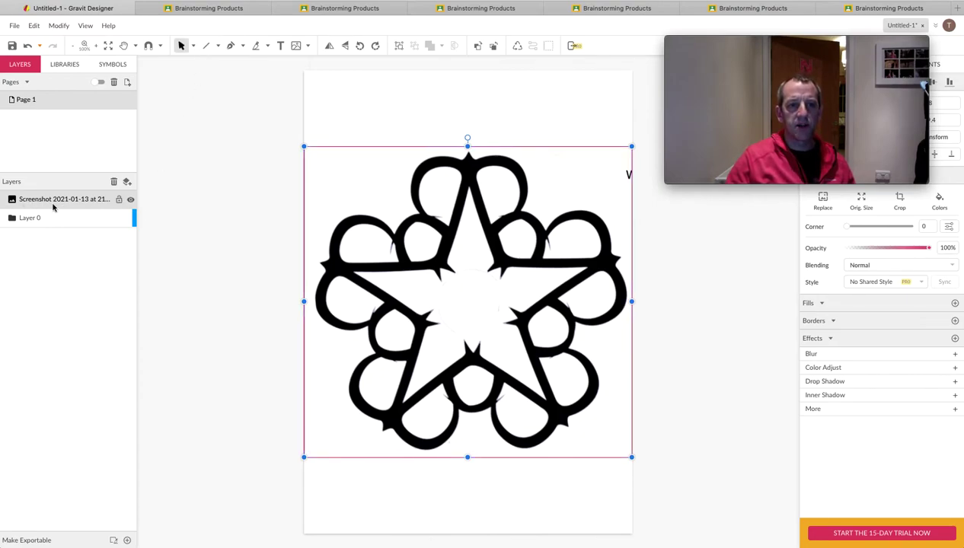
pyautogui.click(119, 201)
pyautogui.moveTo(406, 230); pyautogui.dragTo(441, 308)
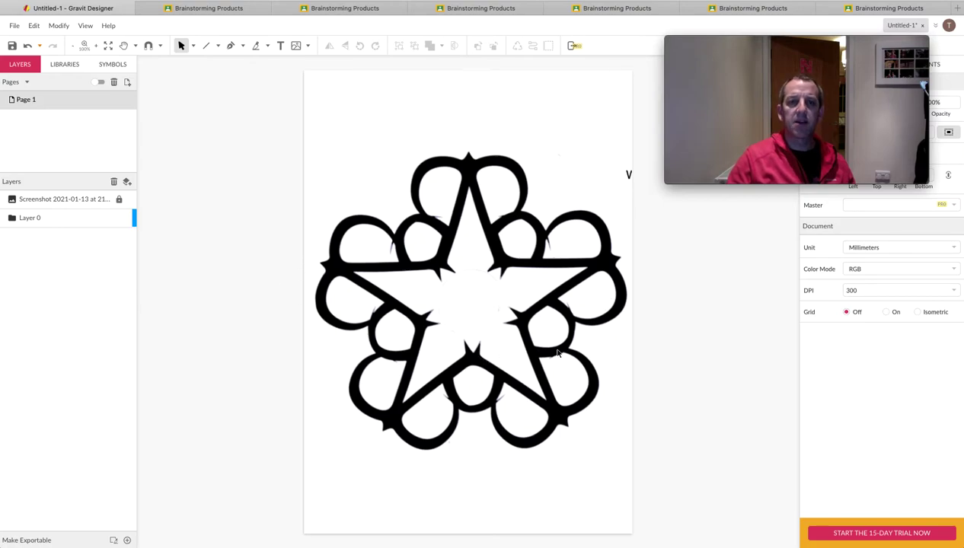
# - Draw a vertical line from just above the star's top point to its lower inner notch and colour its border red #FF0000
pyautogui.click(206, 46)
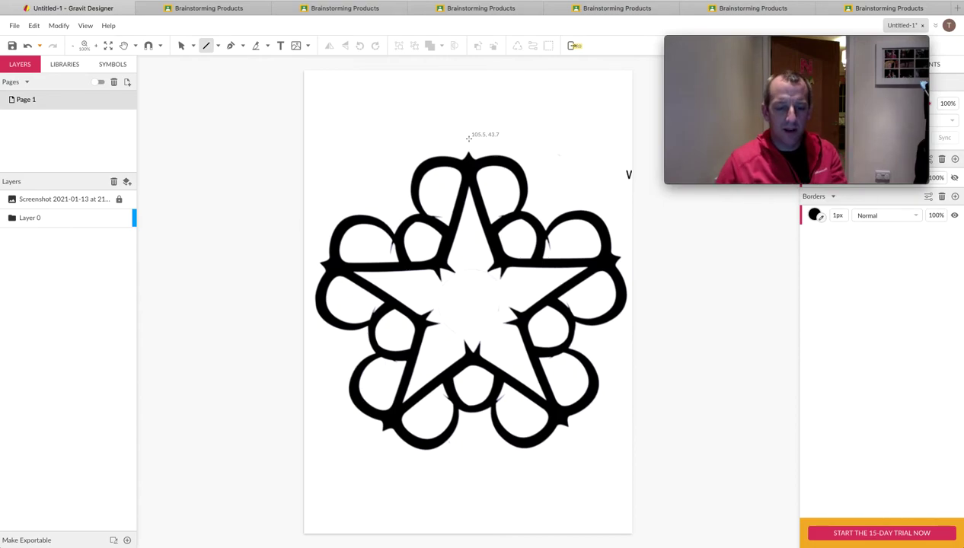
pyautogui.moveTo(470, 137); pyautogui.dragTo(470, 346)
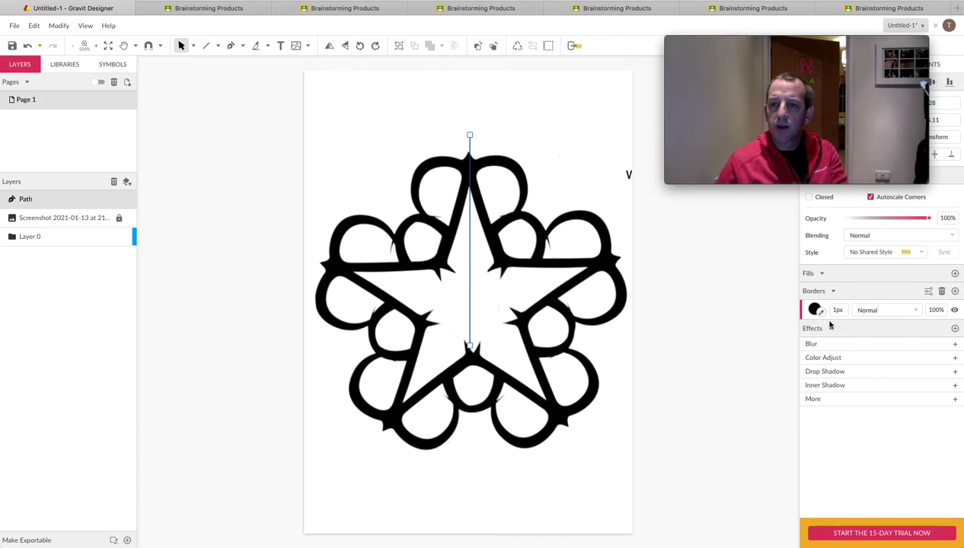
pyautogui.moveTo(668, 185)
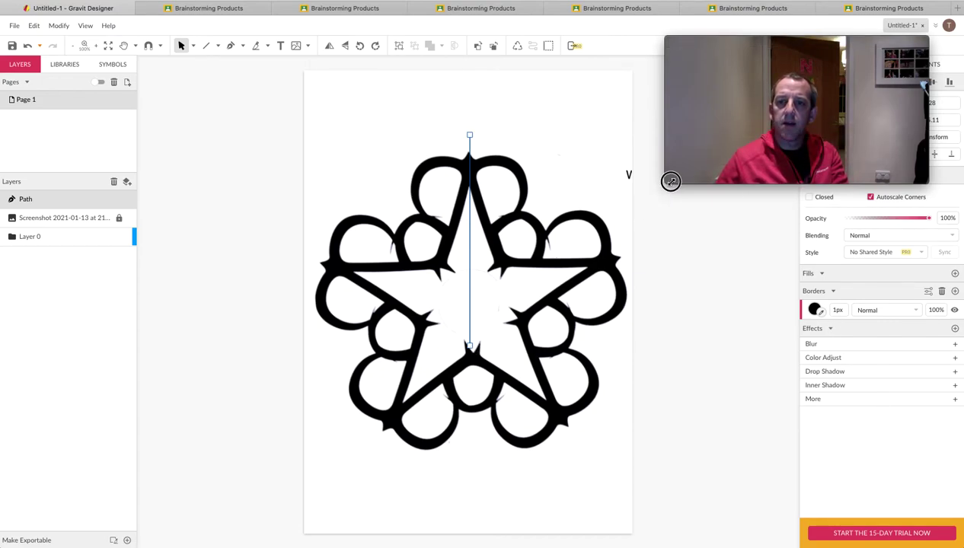
pyautogui.moveTo(669, 183); pyautogui.dragTo(693, 168)
pyautogui.click(818, 313)
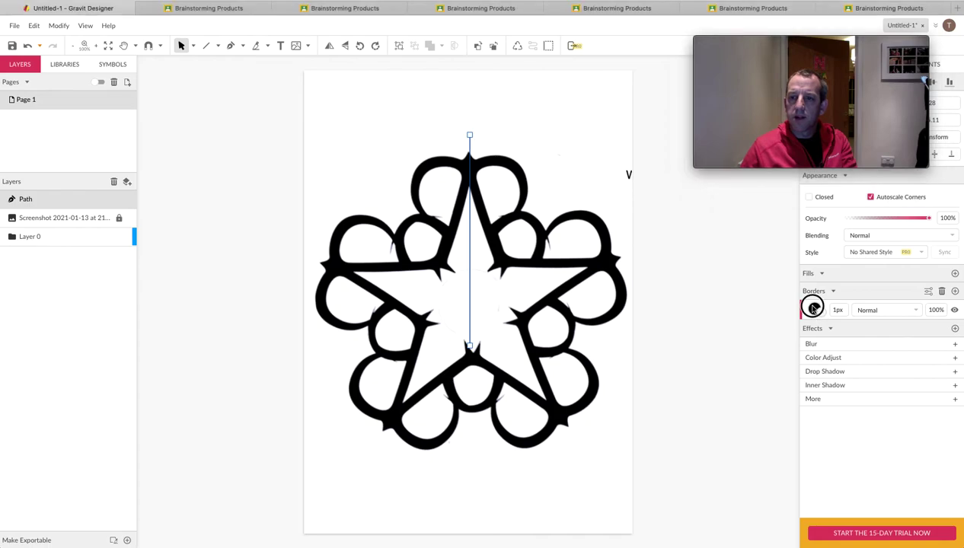
pyautogui.click(815, 310)
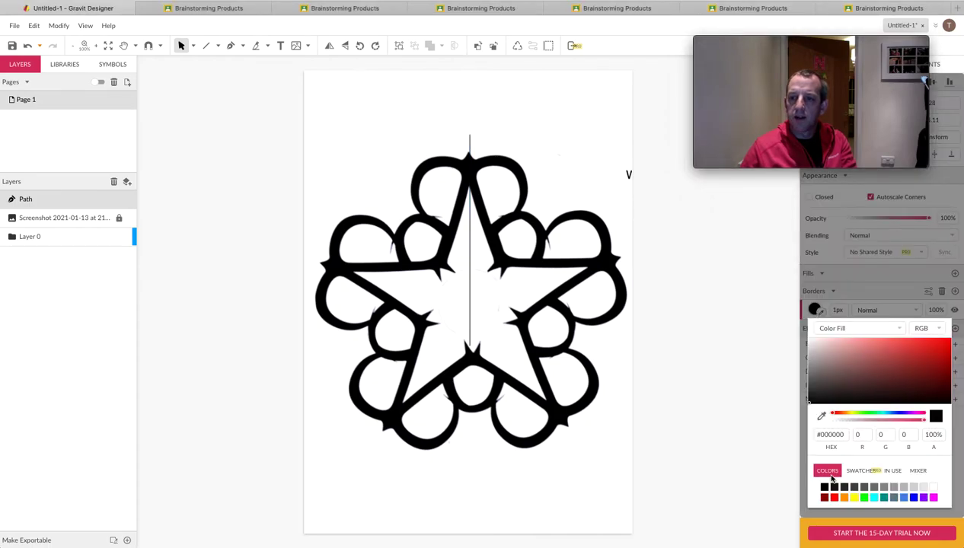
pyautogui.click(834, 497)
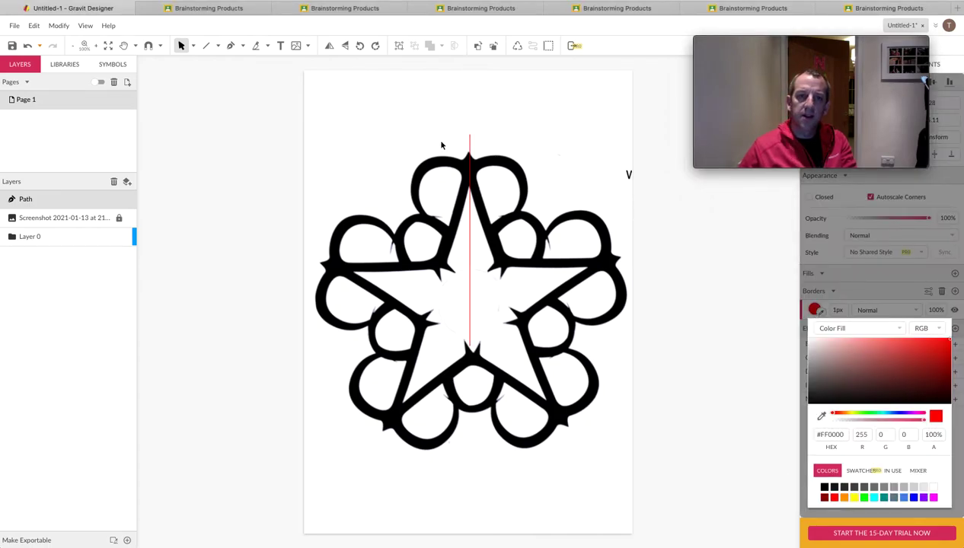
pyautogui.click(470, 168)
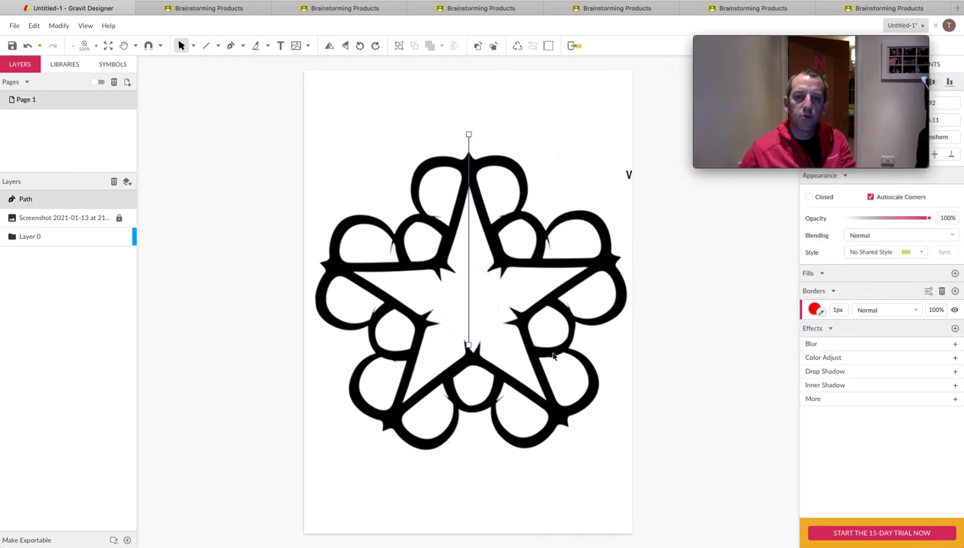
# - Draw a second red line from the star's left tip across the vertical line, ending just past the right inner notch
pyautogui.click(205, 46)
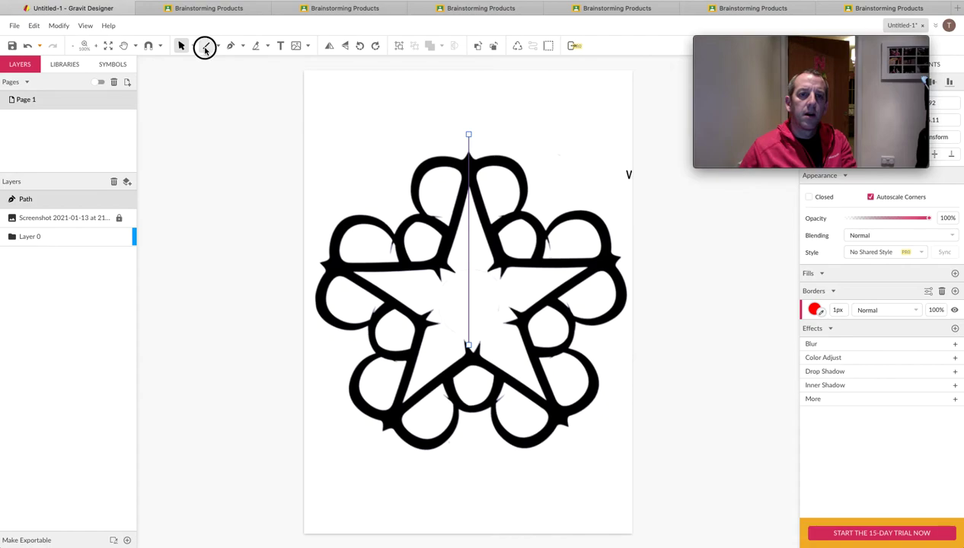
pyautogui.moveTo(319, 265); pyautogui.dragTo(542, 326)
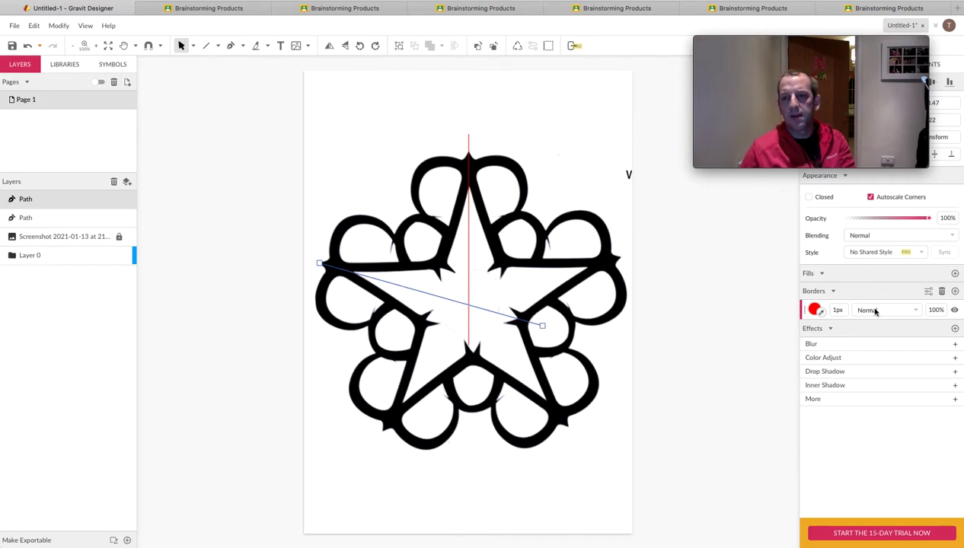
pyautogui.click(673, 331)
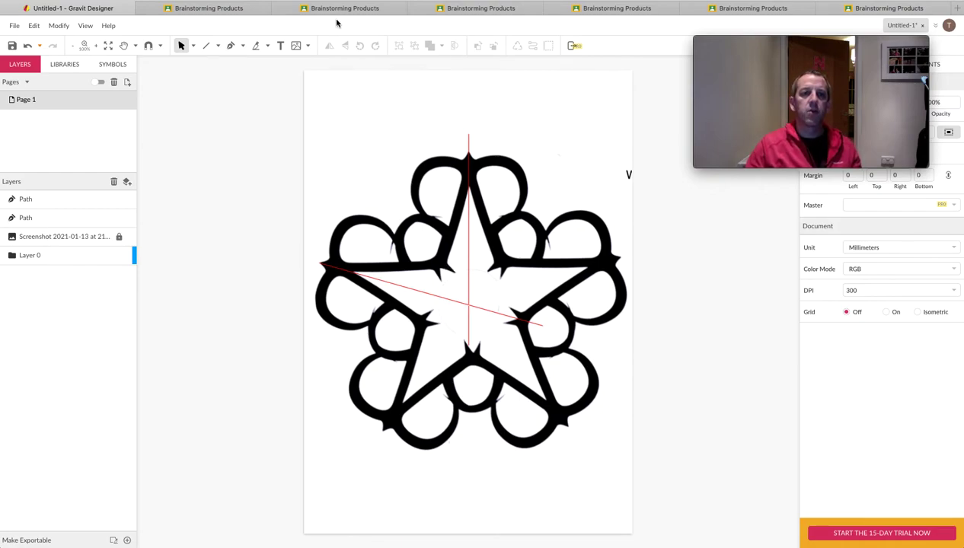
# - Try the Pen tool with a path of three straight segments in the blank area beside the star and delete it
pyautogui.click(91, 47)
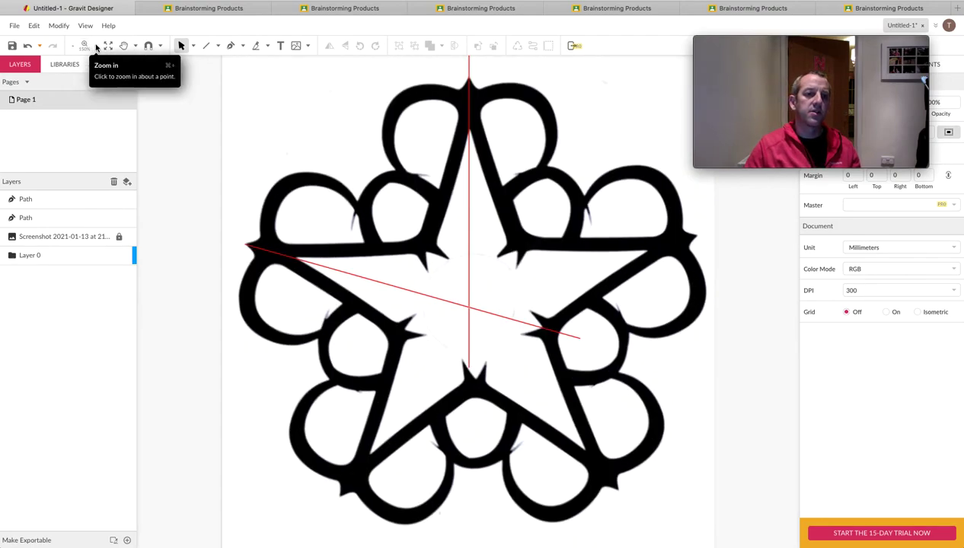
pyautogui.click(86, 47)
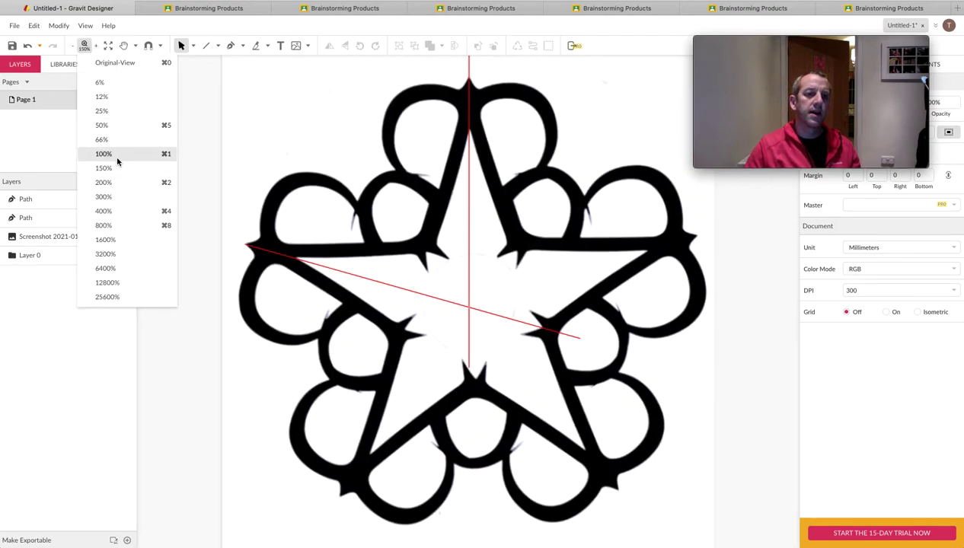
pyautogui.click(118, 185)
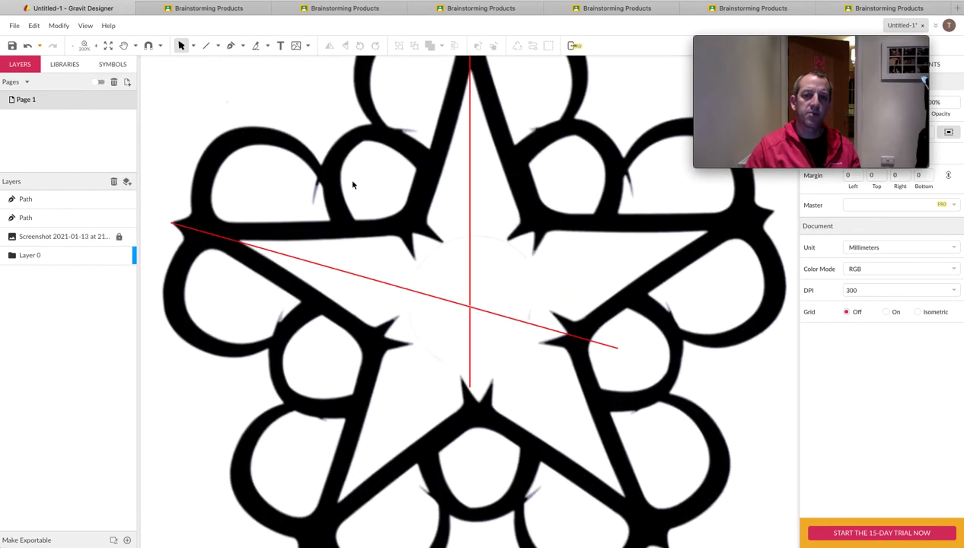
pyautogui.scroll(5, 352, 184)
pyautogui.hscroll(-2, 352, 184)
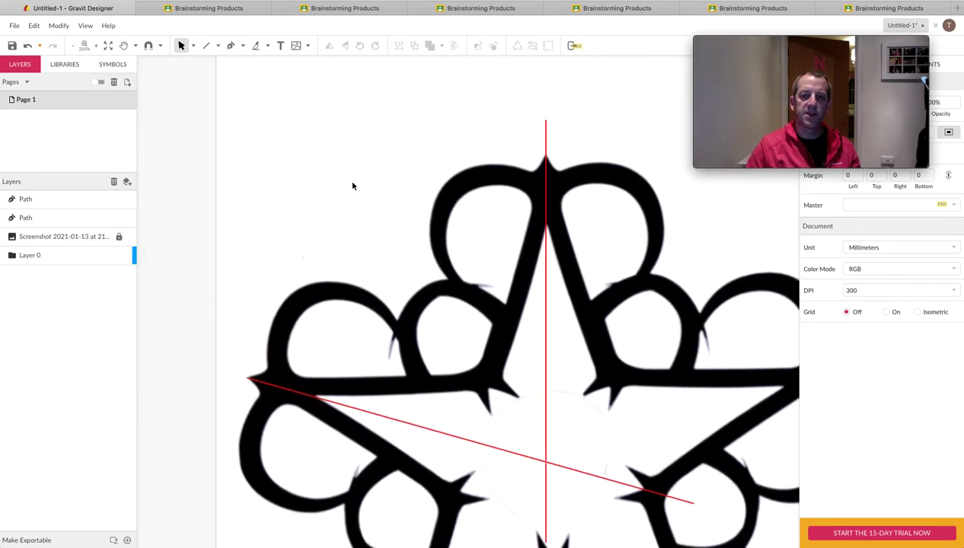
pyautogui.hscroll(-1, 352, 186)
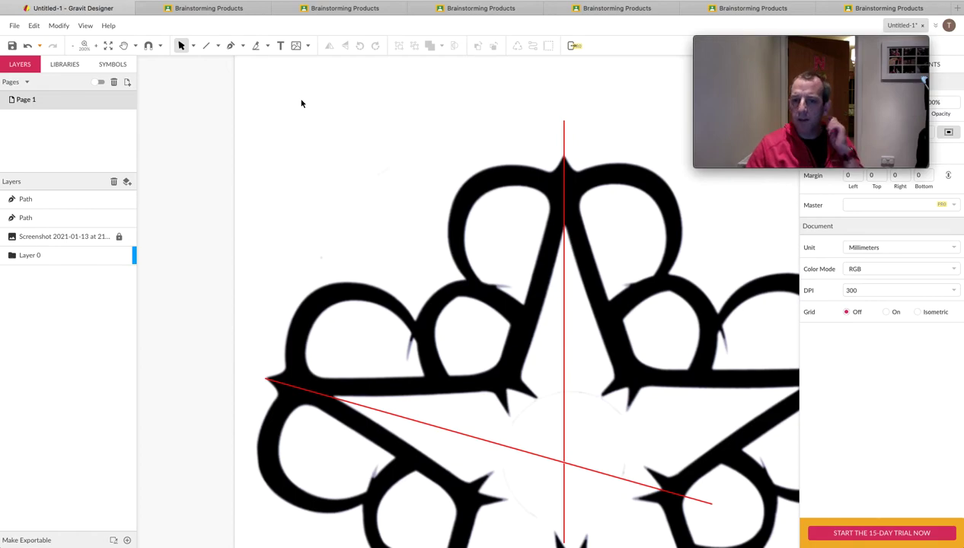
pyautogui.click(231, 45)
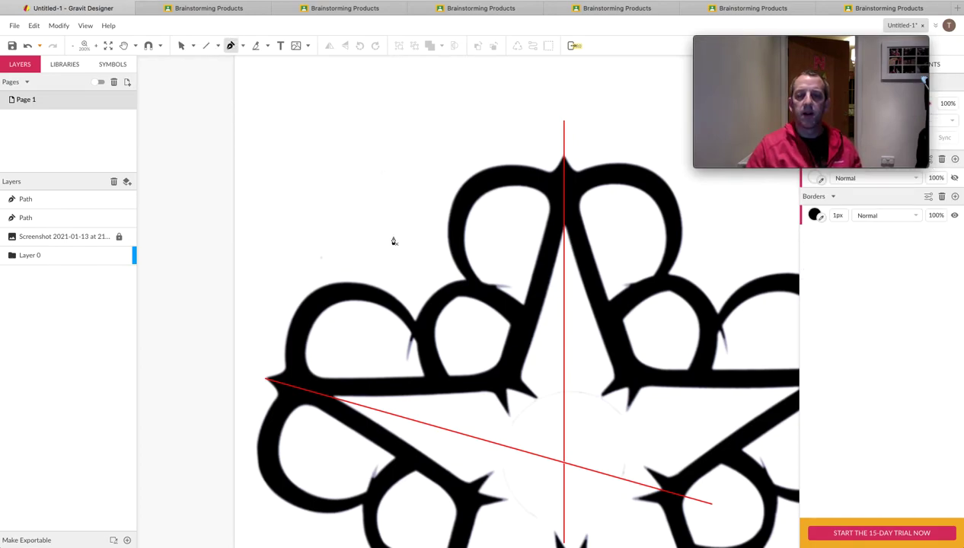
pyautogui.scroll(1, 349, 95)
pyautogui.click(349, 92)
pyautogui.click(322, 123)
pyautogui.click(323, 200)
pyautogui.click(384, 221)
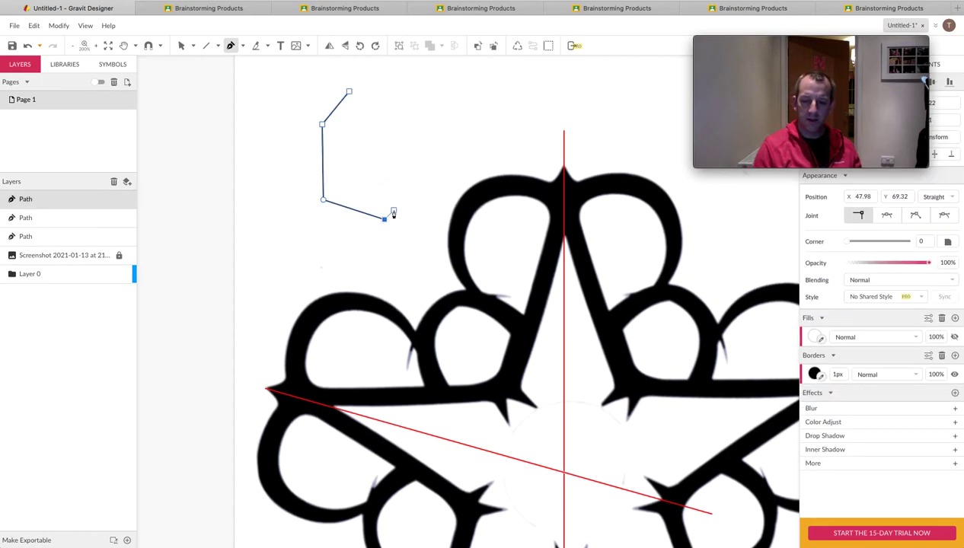
pyautogui.press('Delete')
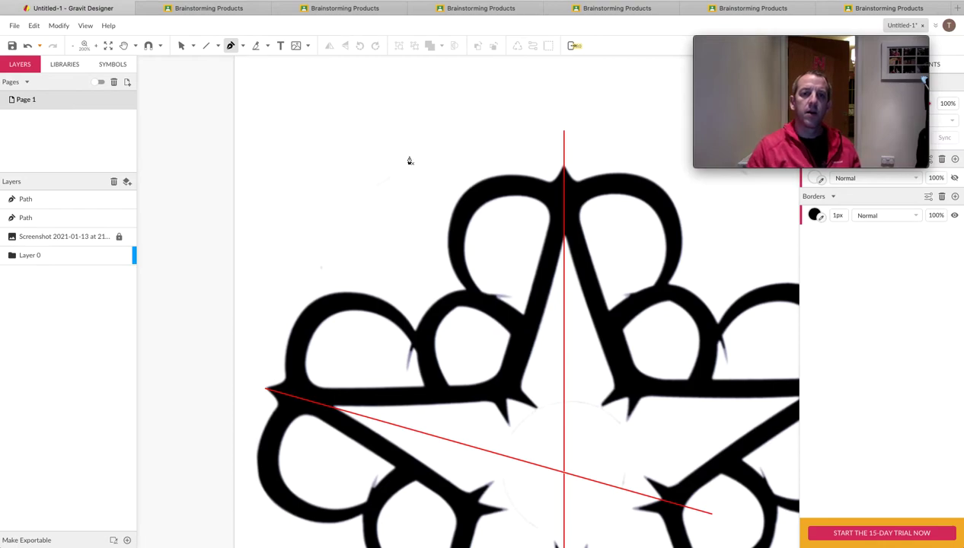
# - Try a curved two-point path with the Pen tool in the blank area beside the star and delete it
pyautogui.moveTo(321, 103); pyautogui.dragTo(346, 123)
pyautogui.moveTo(373, 189); pyautogui.dragTo(303, 222)
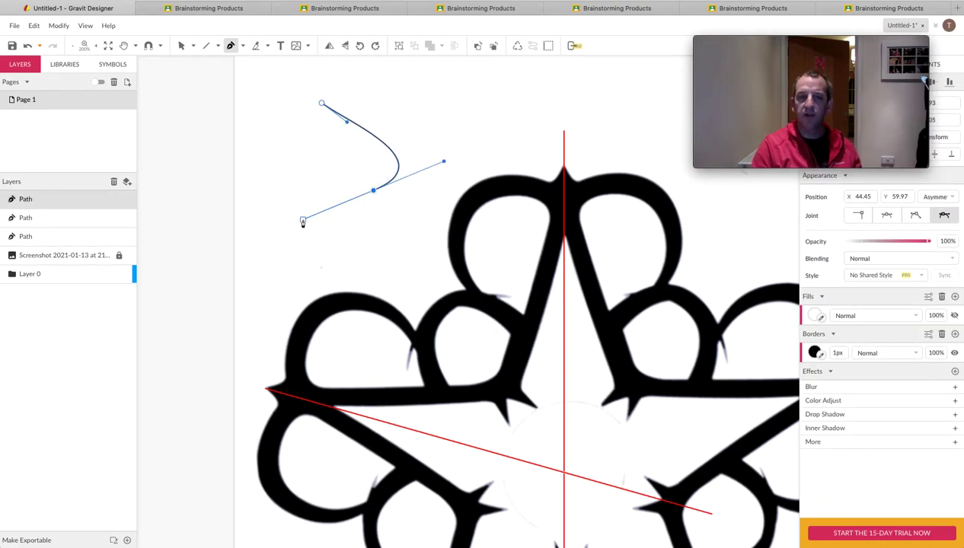
pyautogui.press('Delete')
# - Trace the outer edge of the upper-left petal with the Pen tool, from the star's top point to the adjoining small petal
pyautogui.scroll(1, 474, 62)
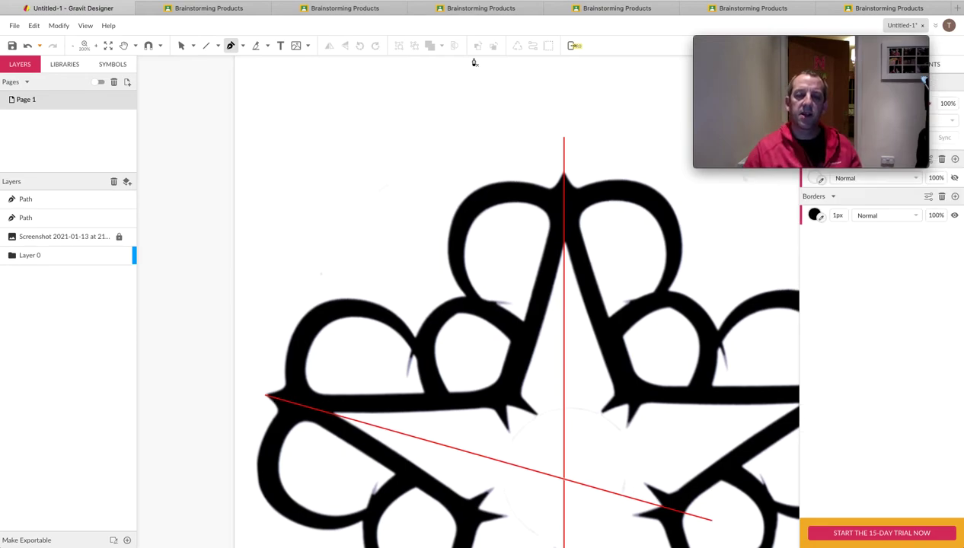
pyautogui.scroll(1, 473, 63)
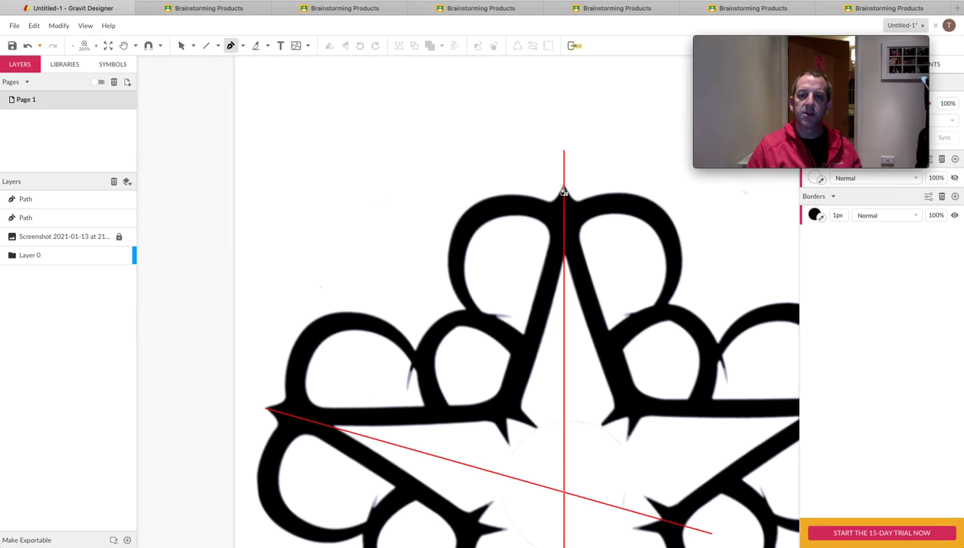
pyautogui.click(563, 188)
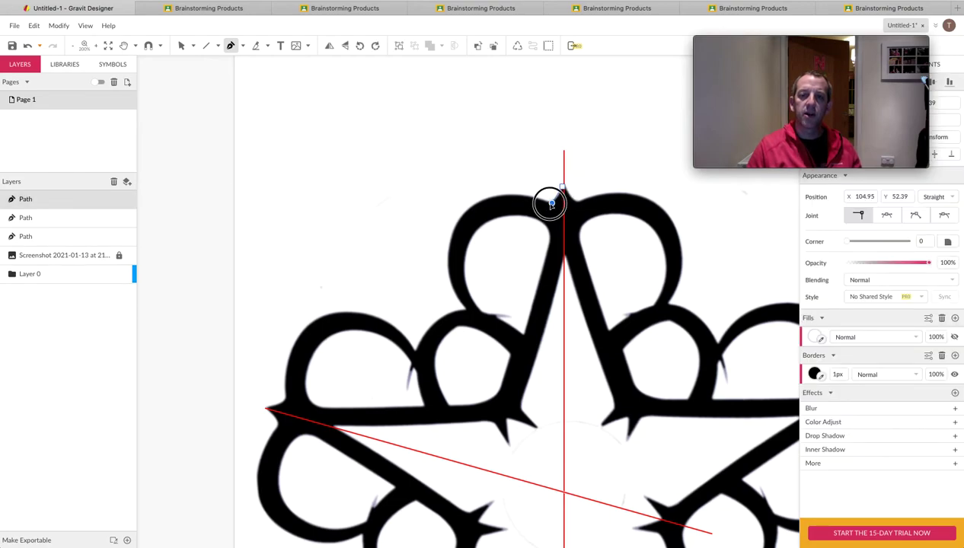
pyautogui.moveTo(551, 202); pyautogui.dragTo(469, 199)
pyautogui.moveTo(449, 244); pyautogui.dragTo(450, 262)
pyautogui.moveTo(466, 309); pyautogui.dragTo(482, 326)
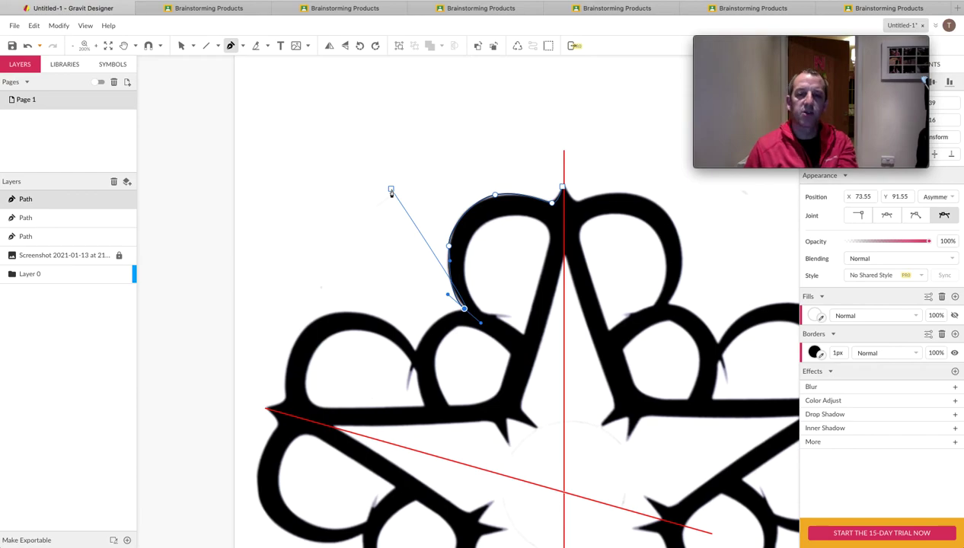
pyautogui.press('Escape')
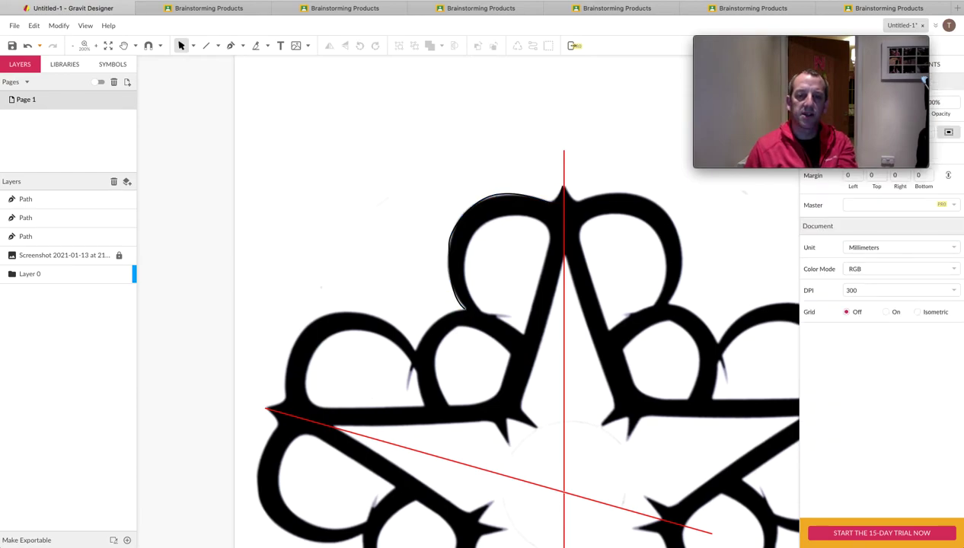
# - Set the border colour of the traced outer petal path to red, #FF0000
pyautogui.click(489, 195)
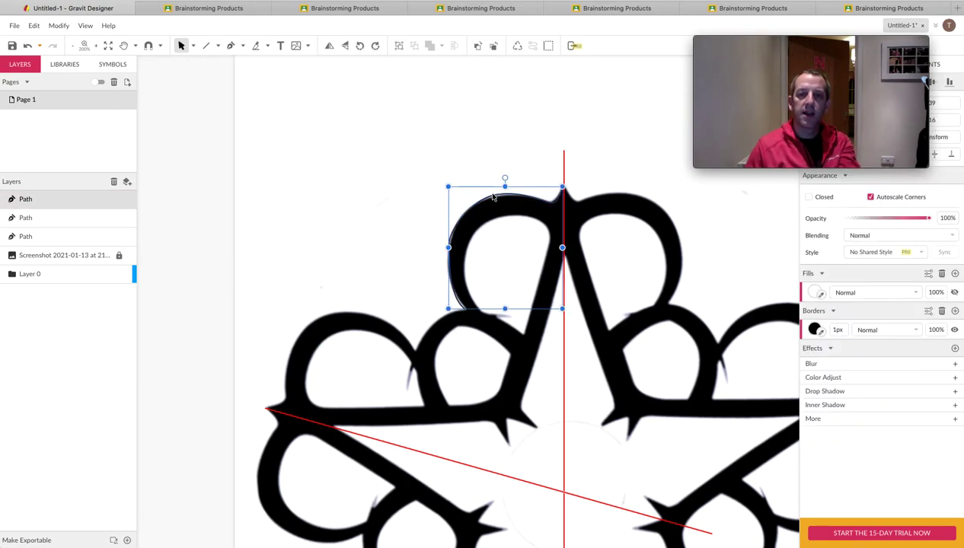
pyautogui.click(815, 329)
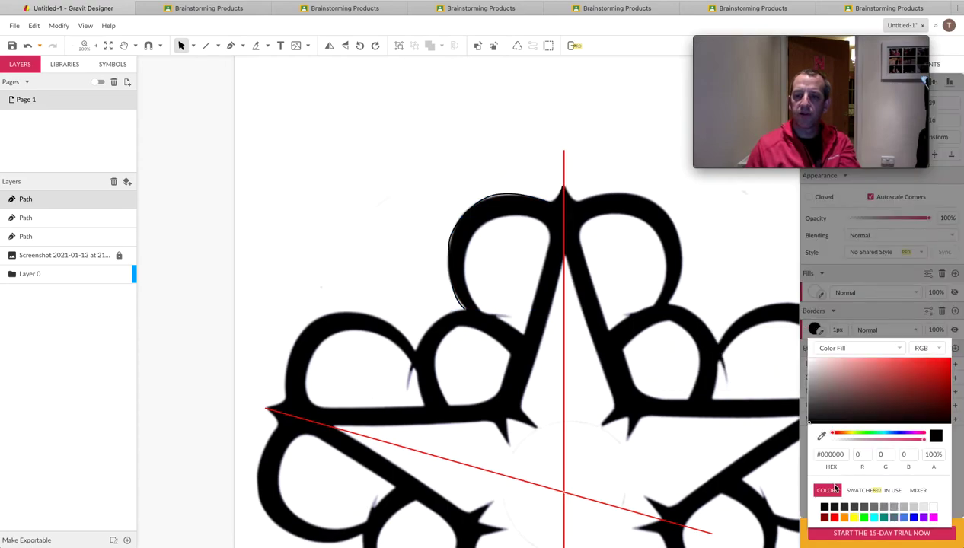
pyautogui.click(834, 517)
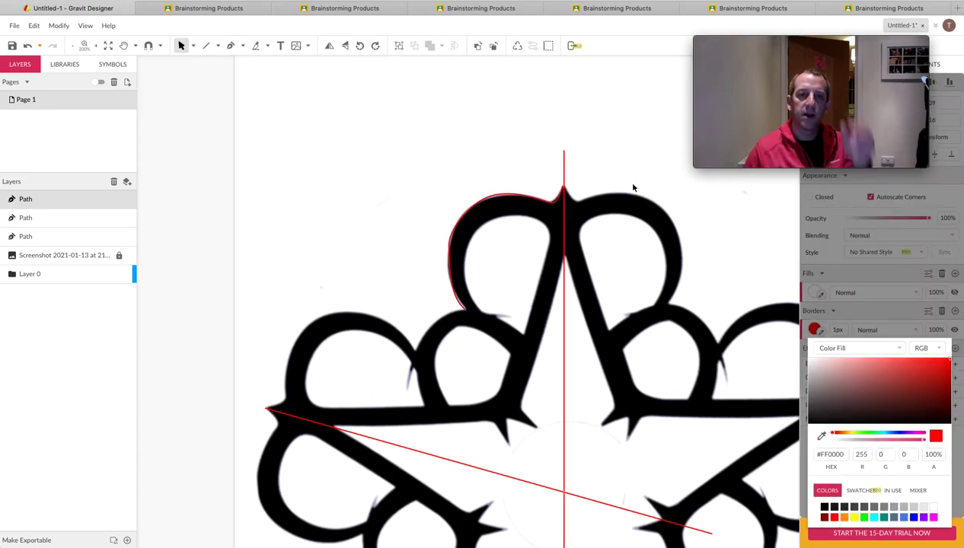
# - With the Subselect tool, move the path's anchor in the dip beside the star's top point slightly onto the petal's black edge
pyautogui.click(193, 47)
pyautogui.click(211, 76)
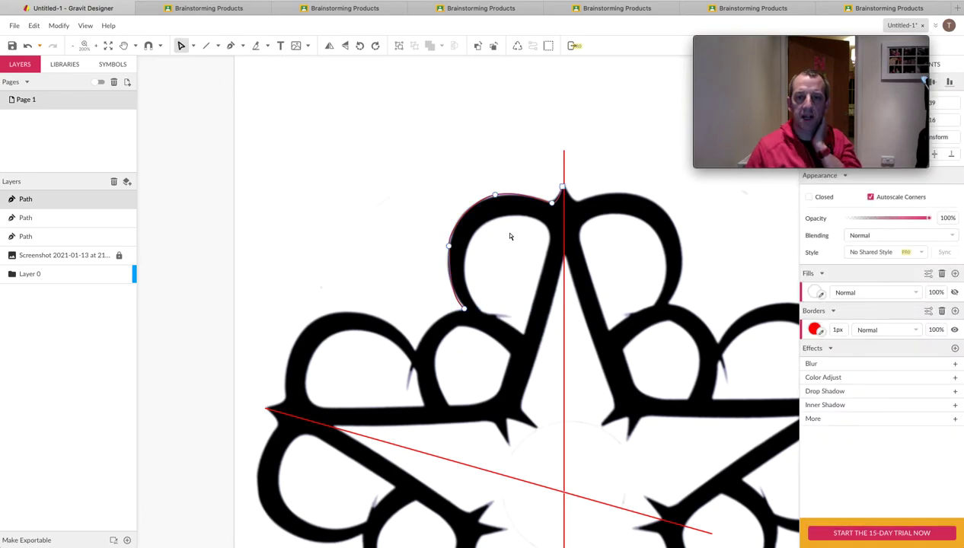
pyautogui.click(496, 197)
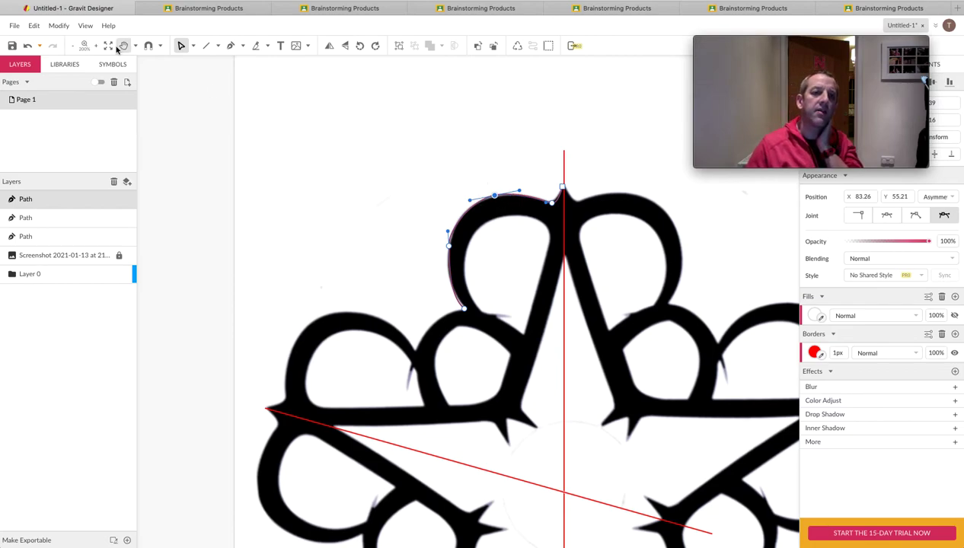
pyautogui.click(85, 45)
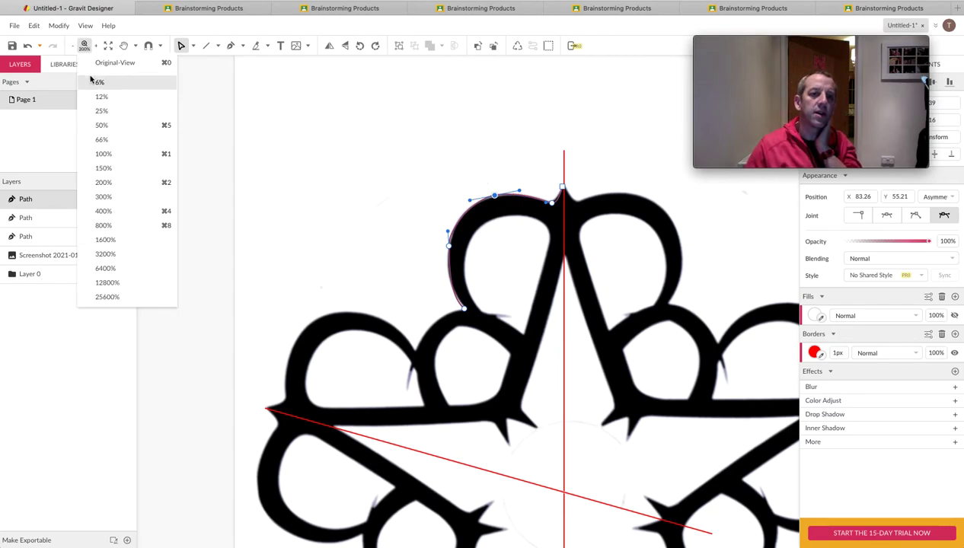
pyautogui.click(114, 199)
pyautogui.scroll(5, 344, 228)
pyautogui.hscroll(-1, 344, 229)
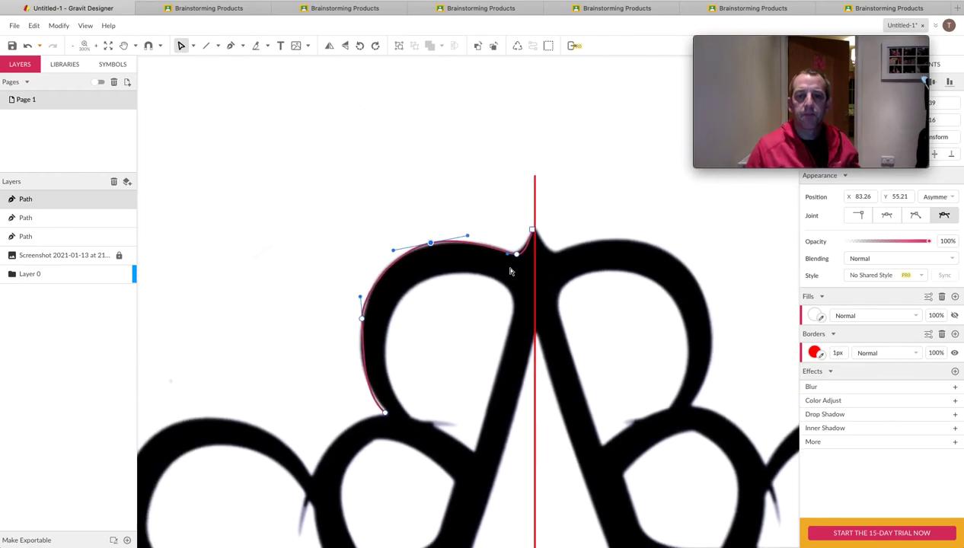
pyautogui.click(519, 255)
pyautogui.moveTo(518, 255); pyautogui.dragTo(515, 251)
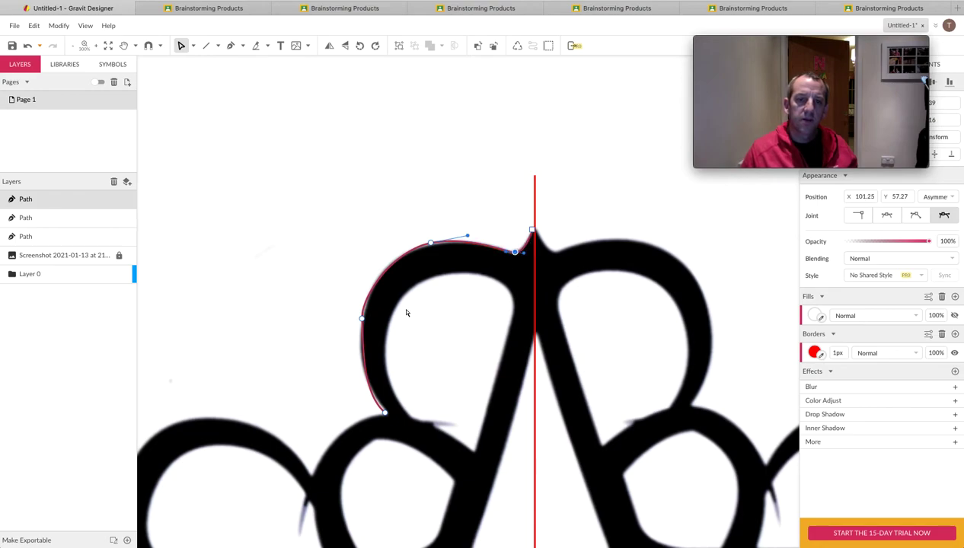
# - Move the path's lower end anchor to the junction with the small petal and adjust the curve handles to fit the petal's outer left side
pyautogui.click(384, 414)
pyautogui.moveTo(386, 414); pyautogui.dragTo(388, 415)
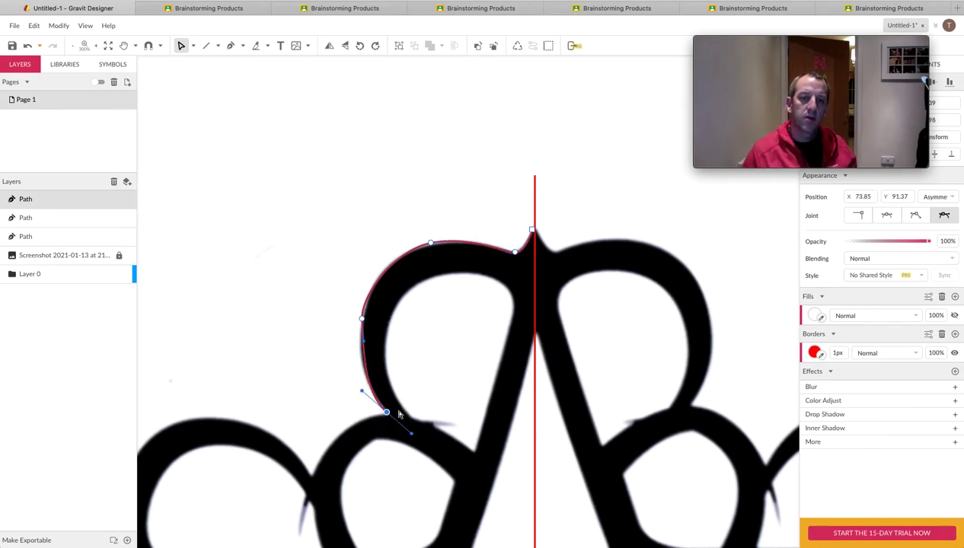
pyautogui.moveTo(360, 389); pyautogui.dragTo(355, 383)
pyautogui.moveTo(364, 341); pyautogui.dragTo(361, 346)
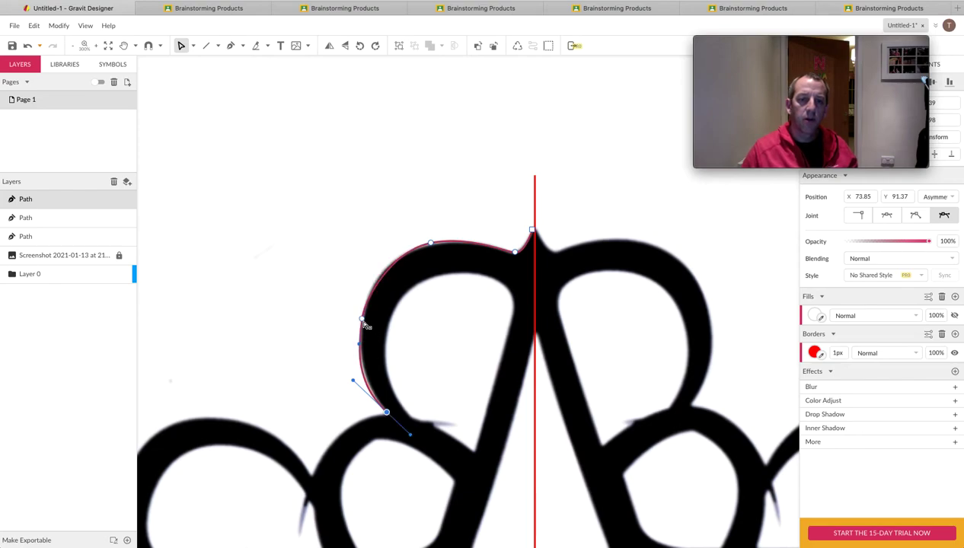
pyautogui.click(431, 244)
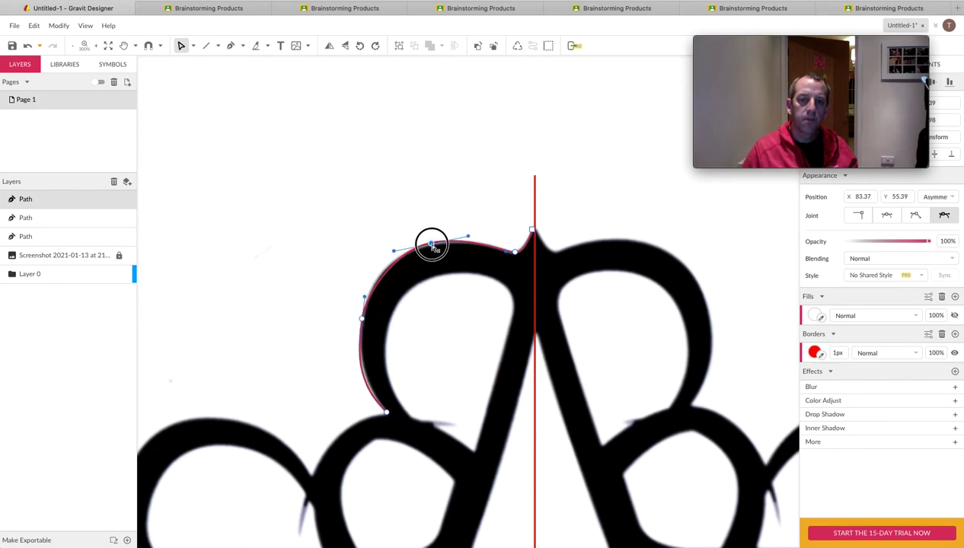
pyautogui.moveTo(368, 301); pyautogui.dragTo(368, 290)
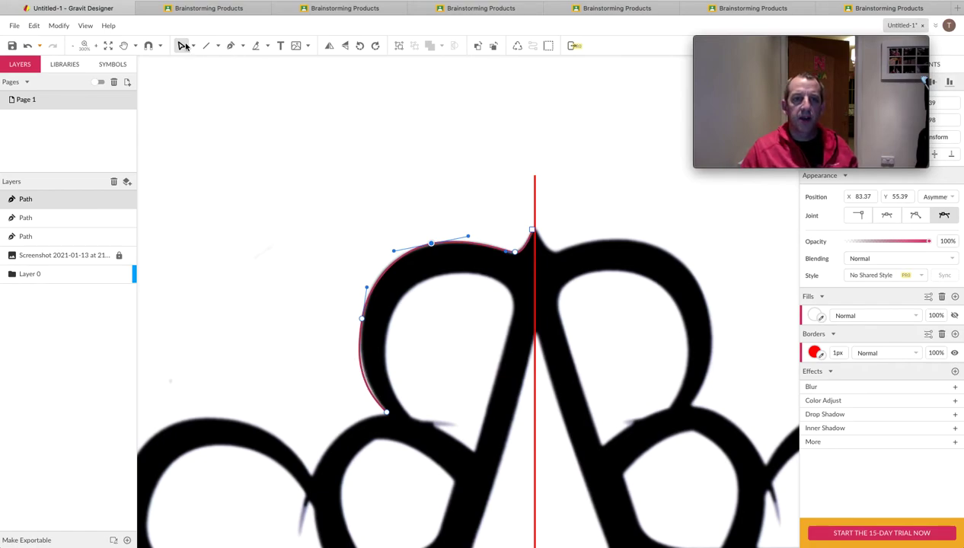
# - Add an anchor on the path's lower-left curve and nudge it onto the petal's outer edge
pyautogui.click(363, 371)
pyautogui.moveTo(364, 373); pyautogui.dragTo(366, 372)
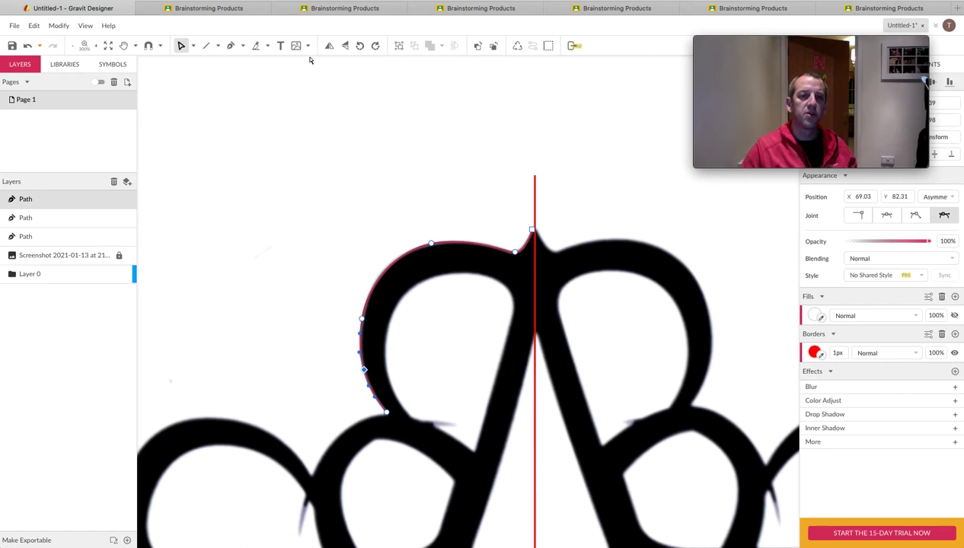
pyautogui.press('Escape')
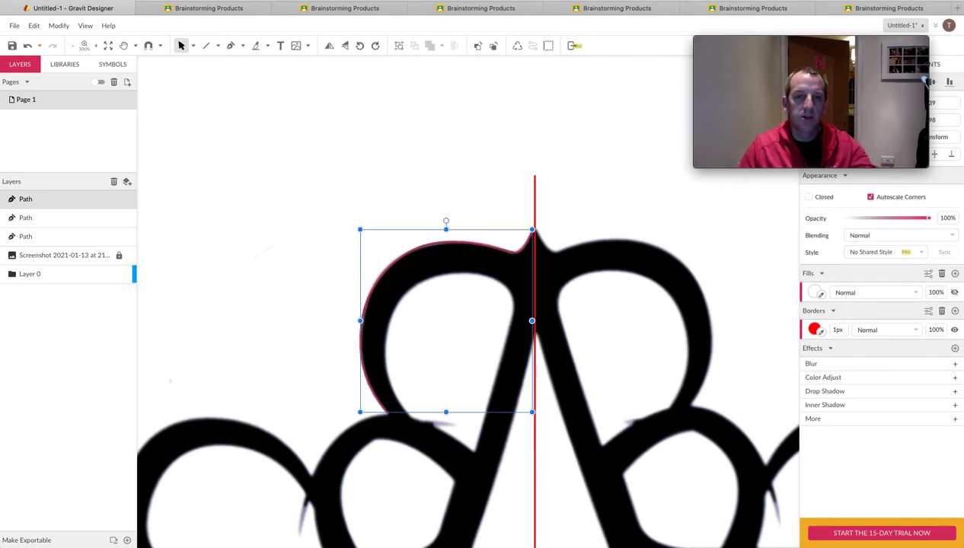
# - Trace the inner opening of the upper-left petal with the Pen tool as a closed path of many closely spaced points
pyautogui.click(231, 46)
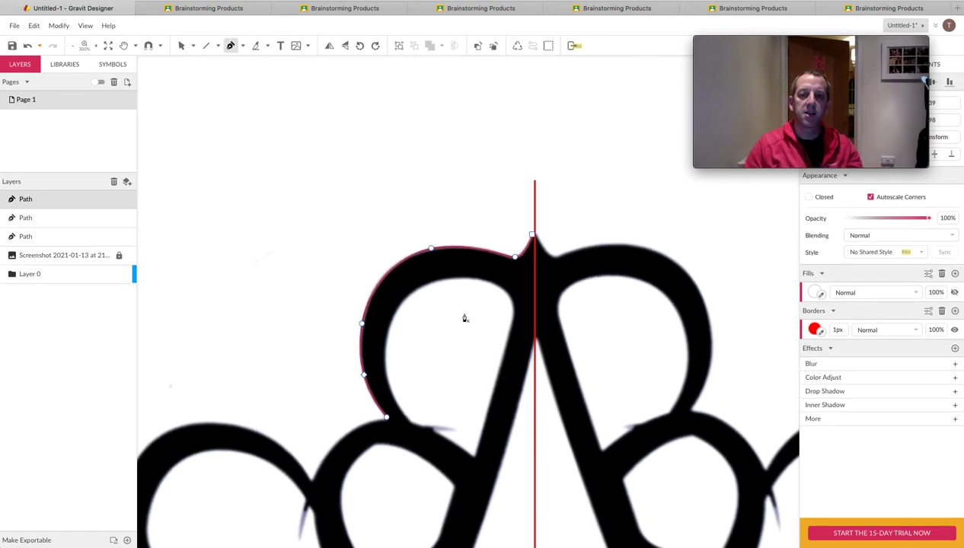
pyautogui.click(474, 455)
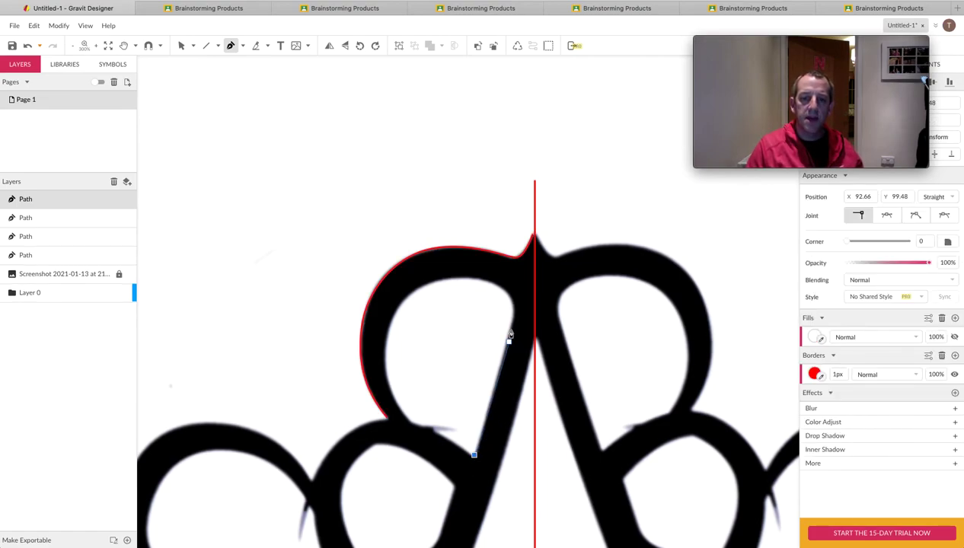
pyautogui.click(510, 329)
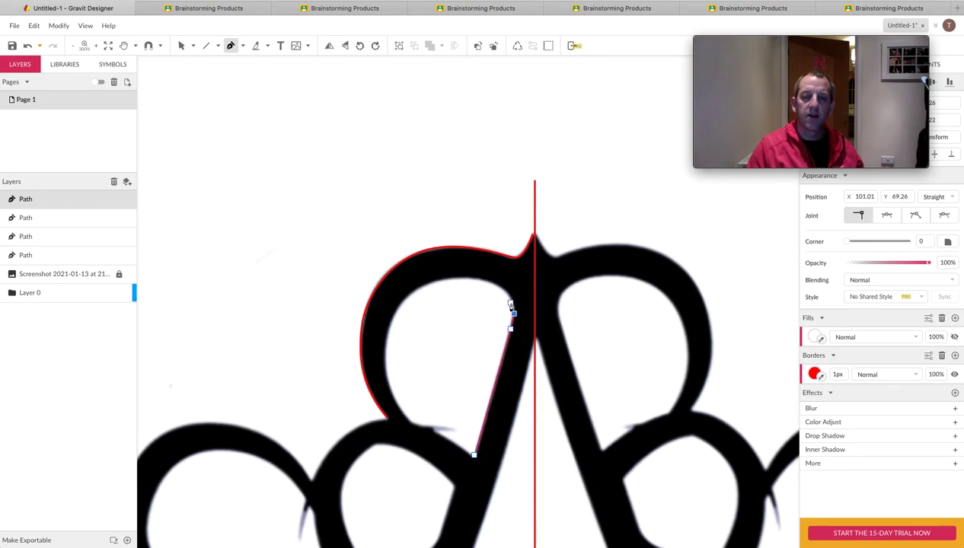
pyautogui.click(511, 301)
pyautogui.click(485, 281)
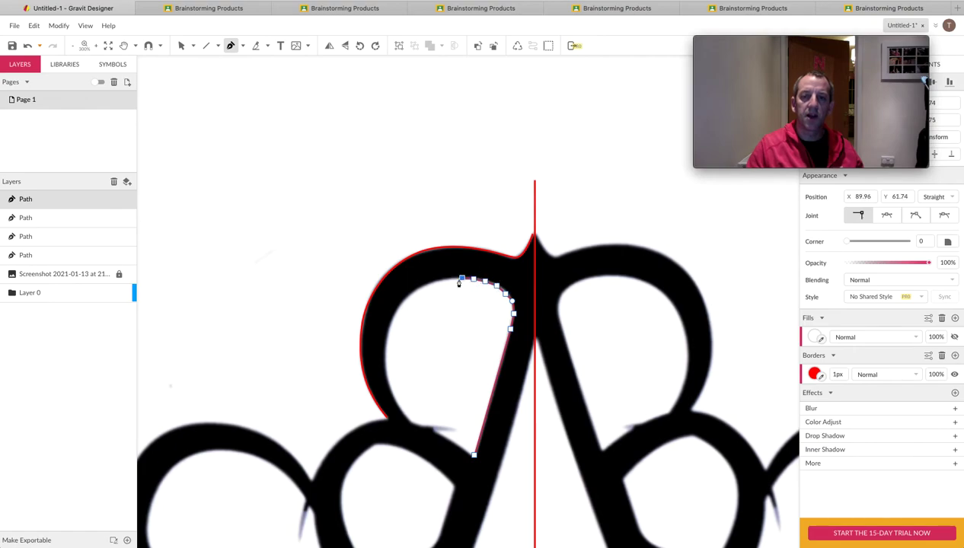
pyautogui.moveTo(445, 279); pyautogui.dragTo(411, 296)
pyautogui.click(411, 294)
pyautogui.click(395, 311)
pyautogui.moveTo(389, 332); pyautogui.dragTo(388, 389)
pyautogui.click(384, 355)
pyautogui.click(391, 394)
pyautogui.click(399, 408)
pyautogui.click(412, 422)
pyautogui.click(423, 427)
pyautogui.click(434, 432)
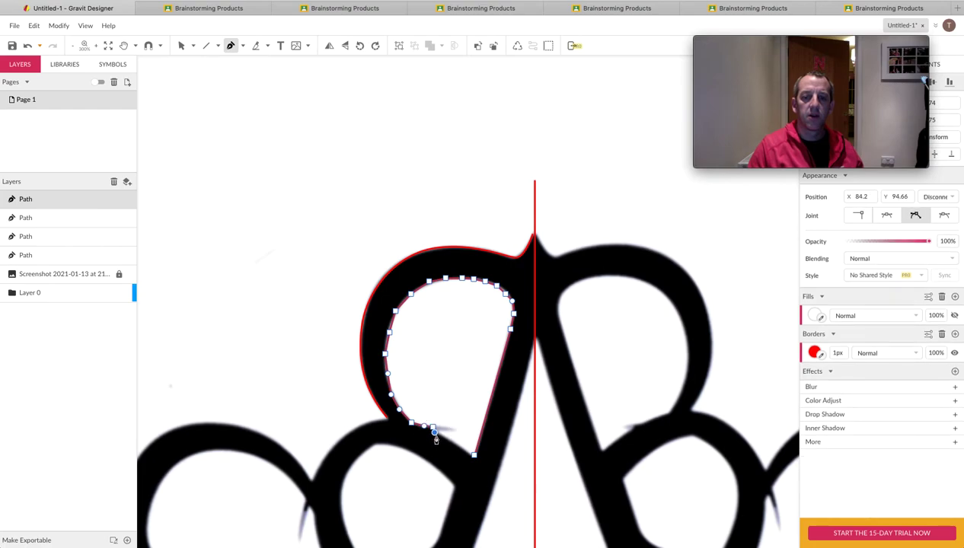
pyautogui.click(447, 440)
pyautogui.click(460, 449)
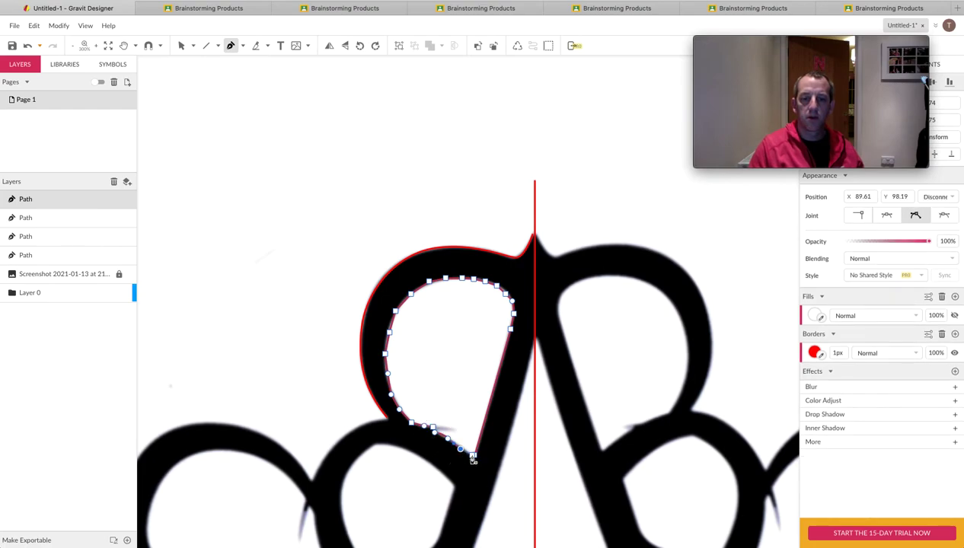
pyautogui.click(474, 454)
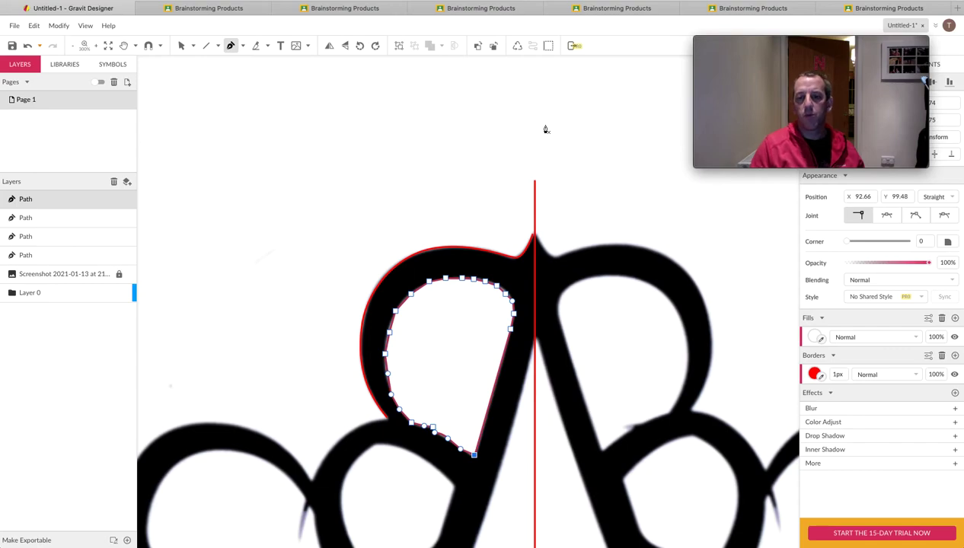
# - Hide the white fill of the inner petal path and remove it, leaving only the red border
pyautogui.hscroll(1, 555, 153)
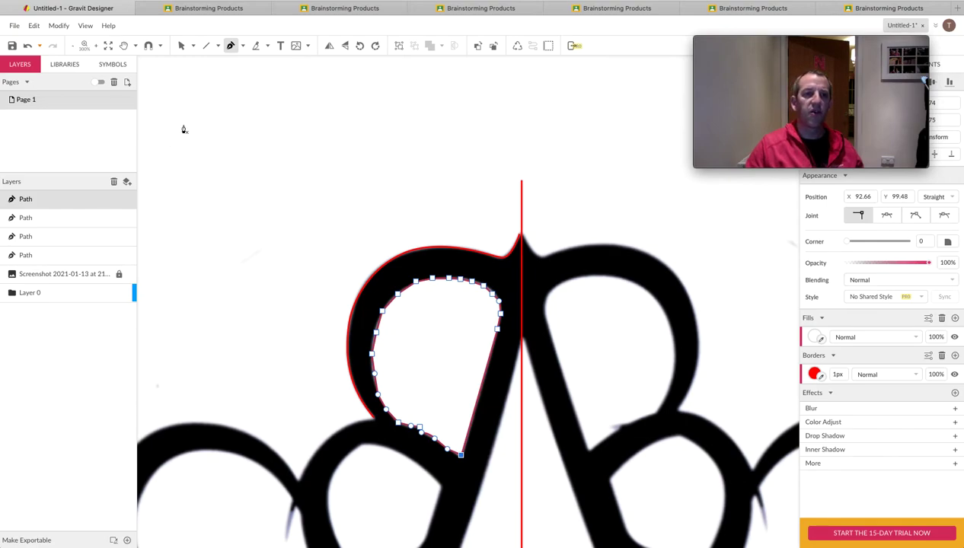
pyautogui.scroll(1, 175, 138)
pyautogui.hscroll(-1, 775, 425)
pyautogui.hscroll(2, 775, 425)
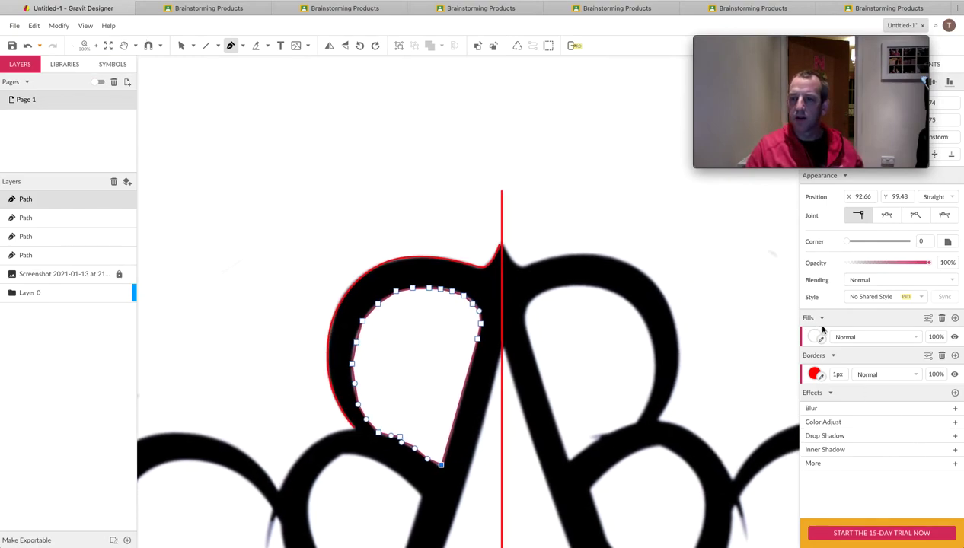
pyautogui.click(955, 337)
pyautogui.hscroll(1, 670, 403)
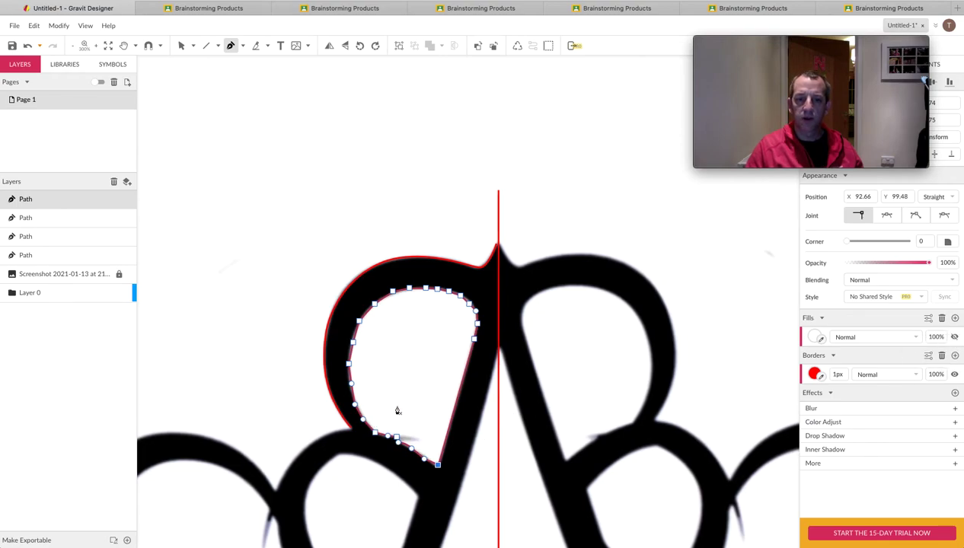
pyautogui.hscroll(1, 607, 417)
pyautogui.hscroll(2, 646, 402)
pyautogui.click(942, 318)
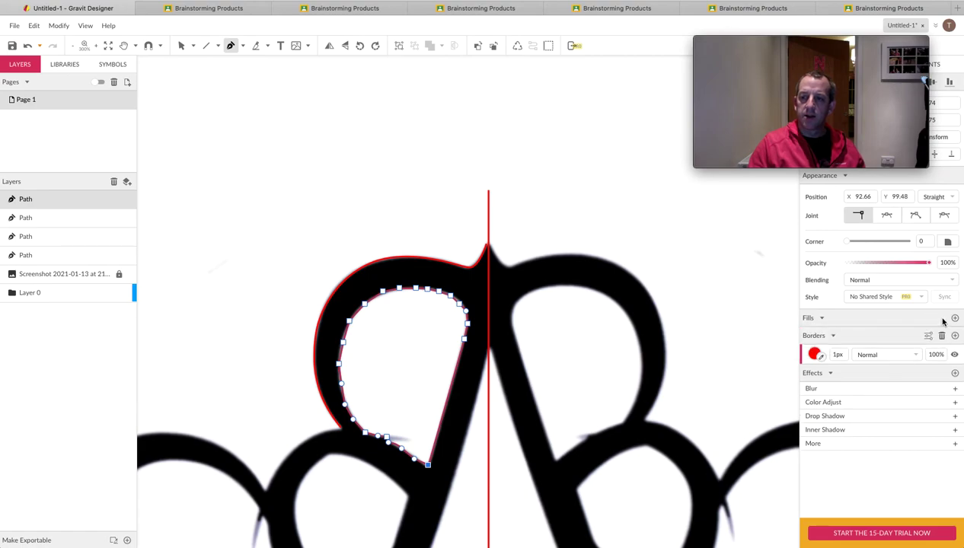
# - Delete the many-point path traced around the inner opening of the upper-left petal
pyautogui.hscroll(1, 565, 442)
pyautogui.scroll(3, 578, 423)
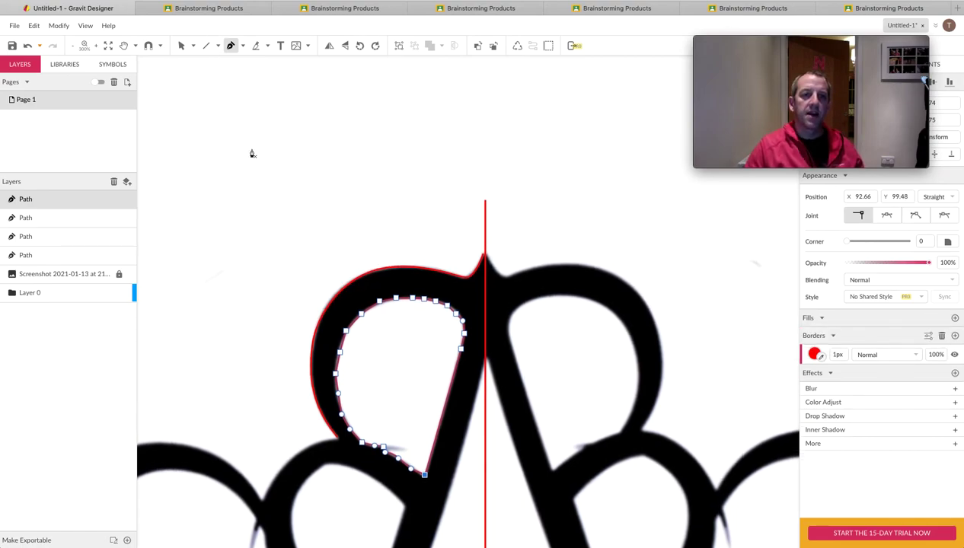
pyautogui.scroll(-10, 282, 155)
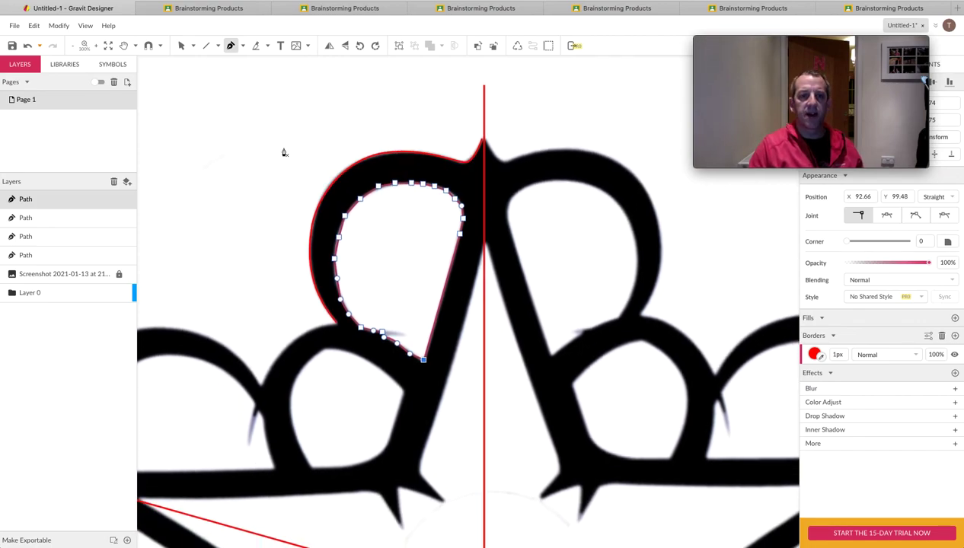
pyautogui.scroll(2, 283, 152)
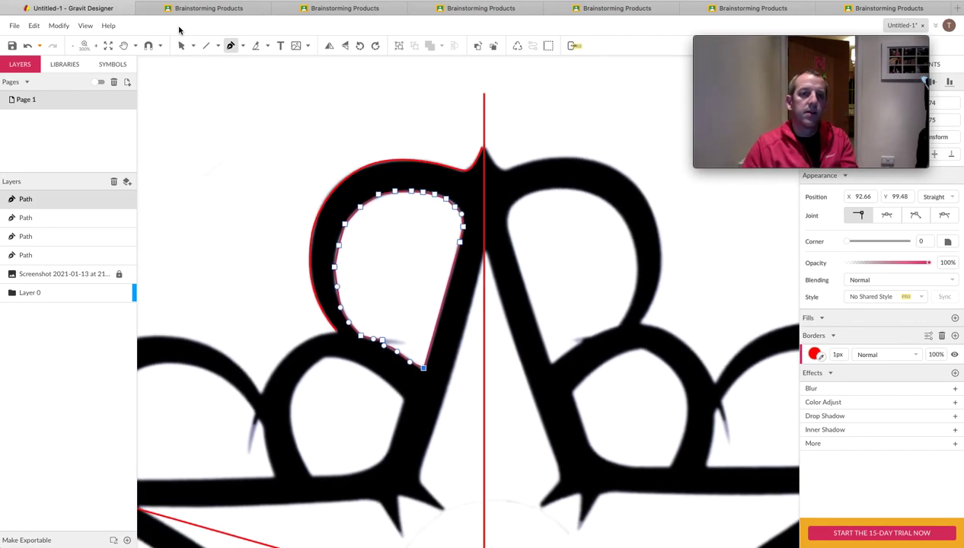
pyautogui.press('BackSpace')
pyautogui.press('BackSpace')
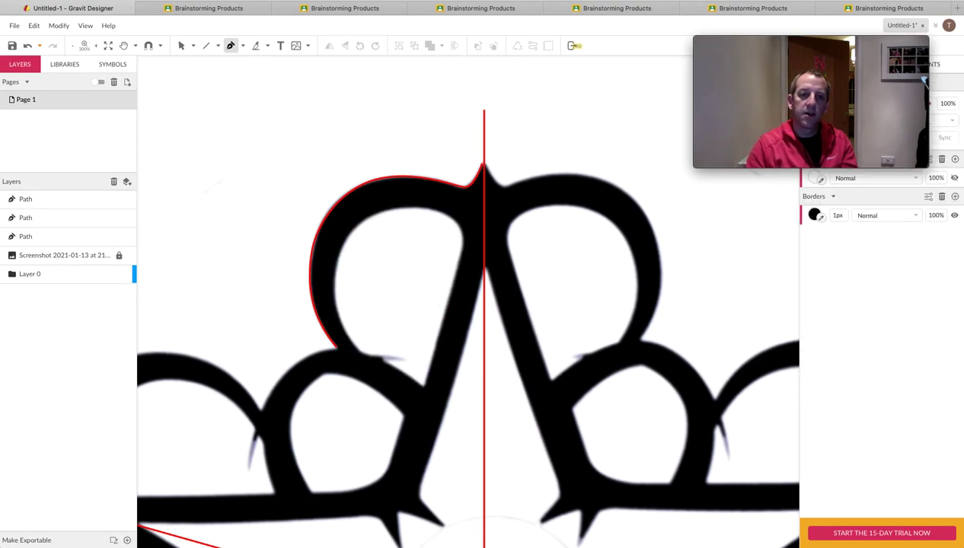
# - Trace the inner opening of the upper-left petal with the Pen tool as a closed six-anchor curved path and remove its fill
pyautogui.scroll(1, 468, 301)
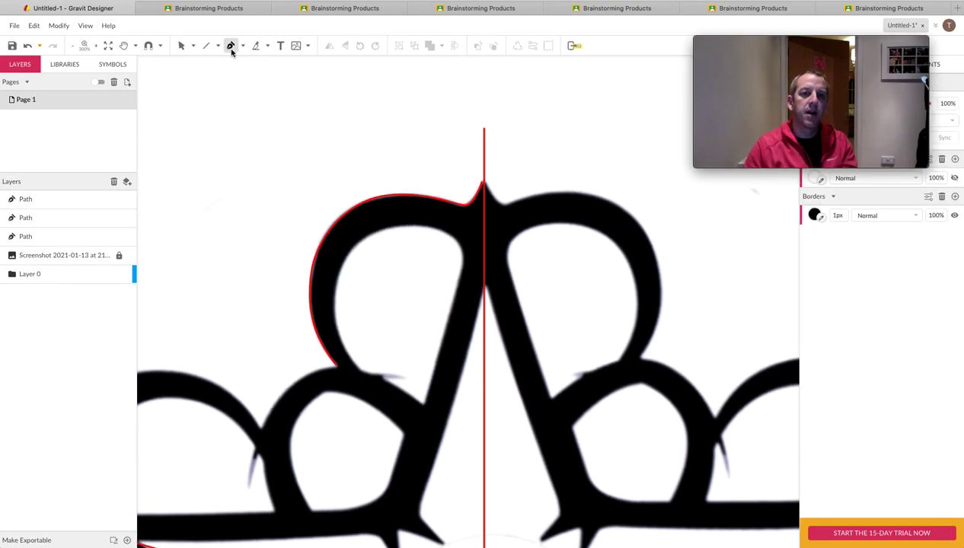
pyautogui.scroll(1, 386, 415)
pyautogui.click(425, 411)
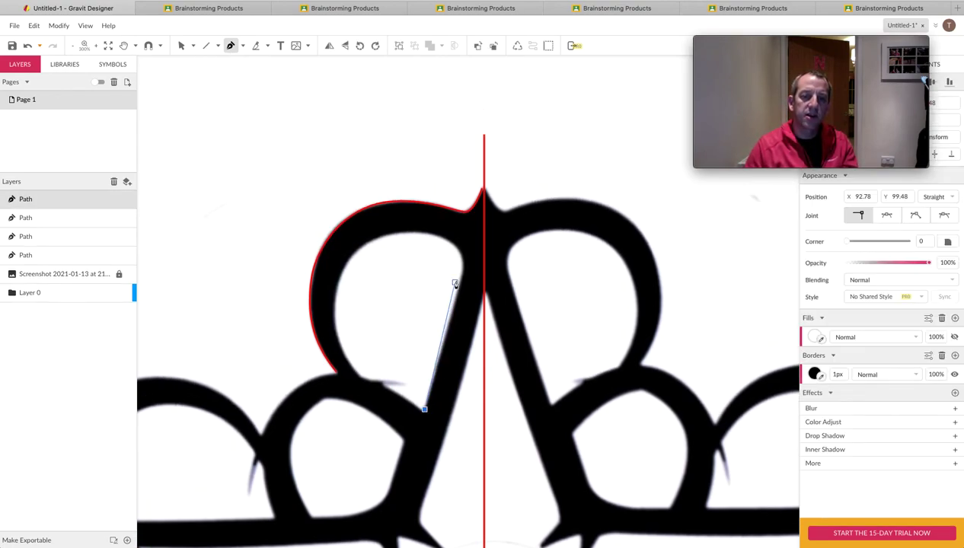
pyautogui.click(461, 275)
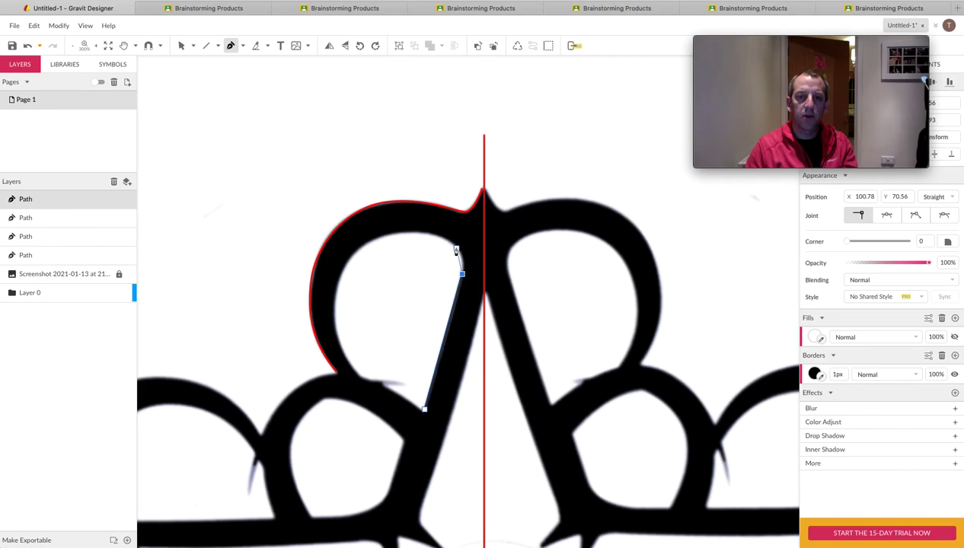
pyautogui.click(444, 241)
pyautogui.moveTo(443, 241); pyautogui.dragTo(423, 234)
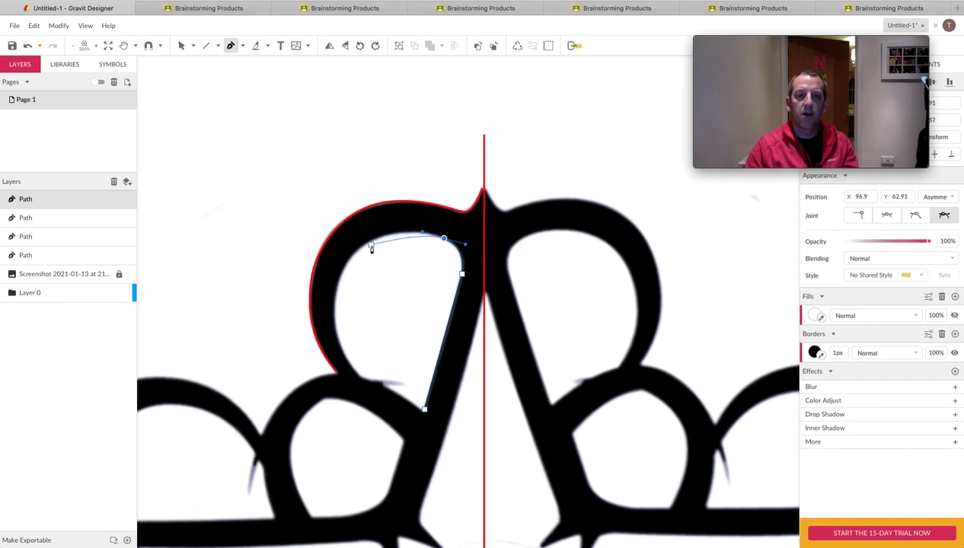
pyautogui.moveTo(350, 259); pyautogui.dragTo(321, 298)
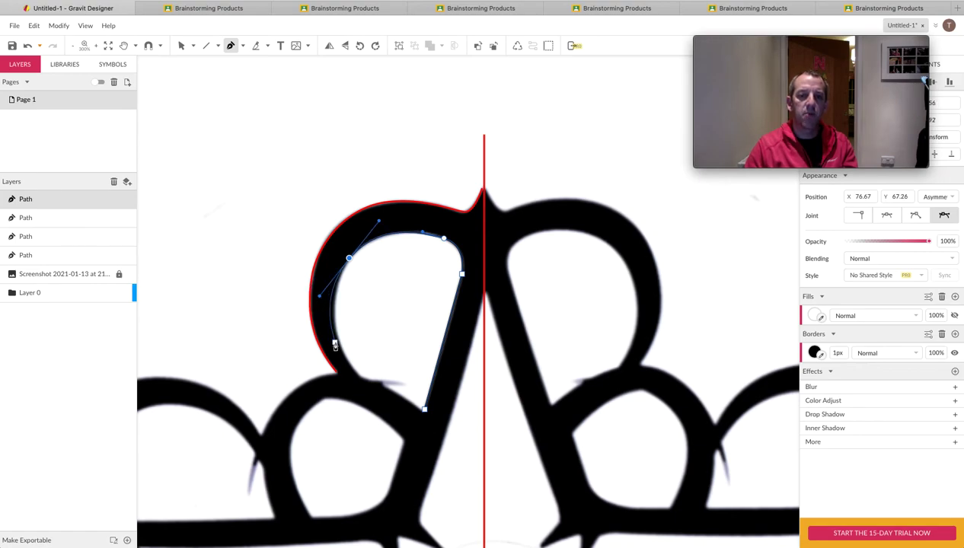
pyautogui.moveTo(344, 355)
pyautogui.mouseDown()
pyautogui.moveTo(351, 361)
pyautogui.moveTo(344, 356)
pyautogui.mouseUp()
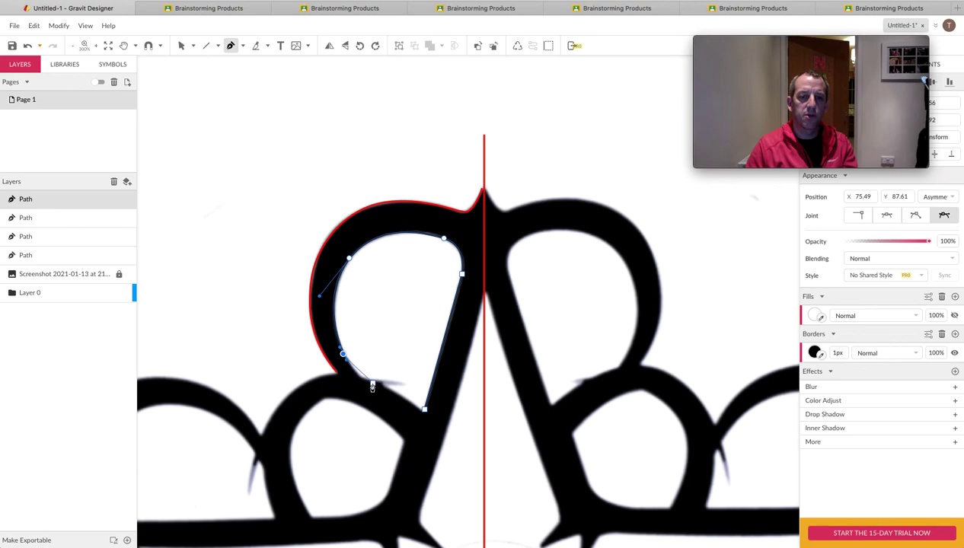
pyautogui.moveTo(379, 382); pyautogui.dragTo(406, 388)
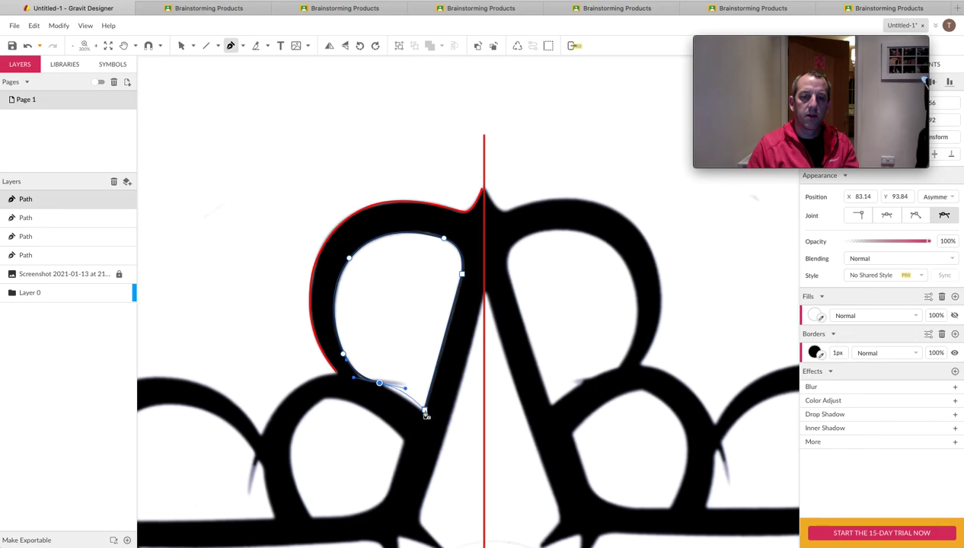
pyautogui.click(425, 413)
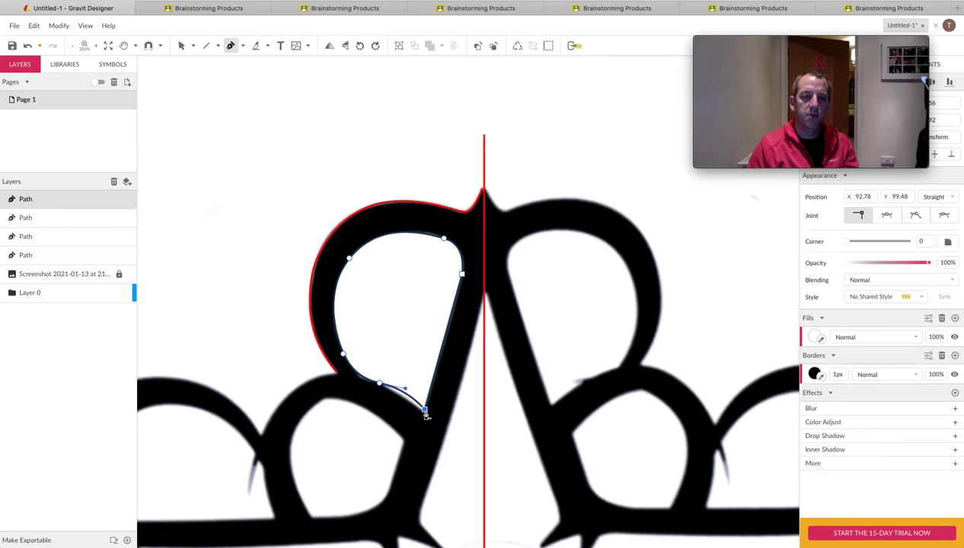
pyautogui.click(942, 318)
pyautogui.hscroll(1, 491, 374)
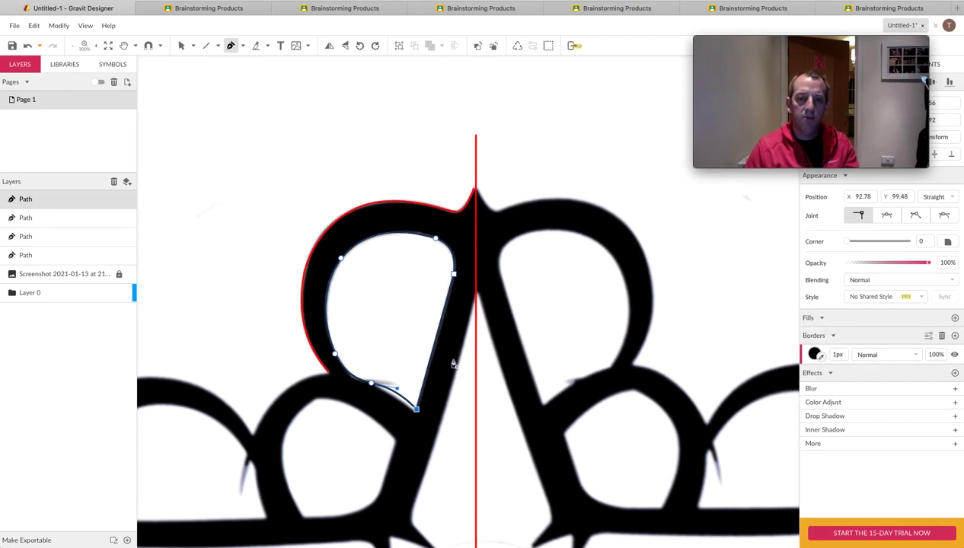
# - Move the inner path's lower corner anchor down onto the tip of the petal opening with the Subselect tool
pyautogui.scroll(1, 244, 150)
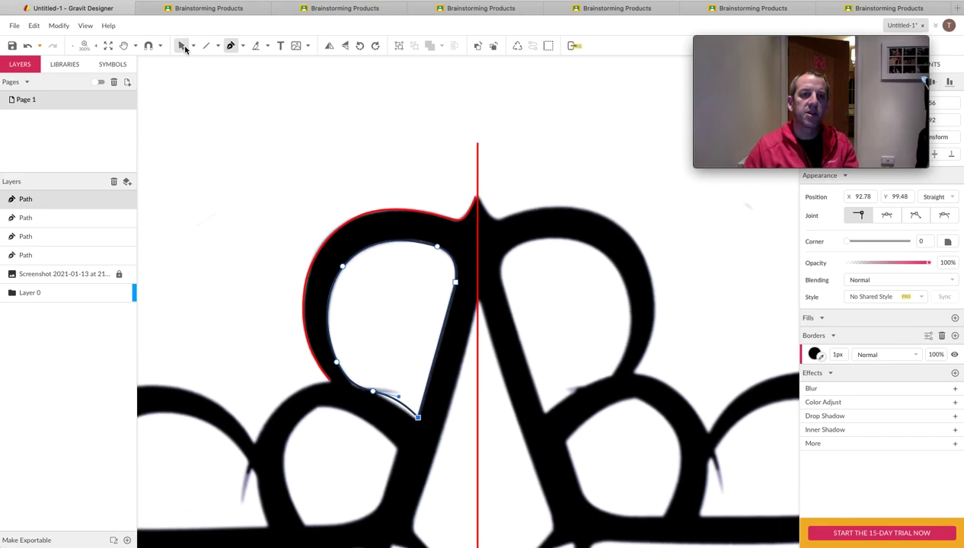
pyautogui.click(194, 46)
pyautogui.click(216, 78)
pyautogui.click(416, 428)
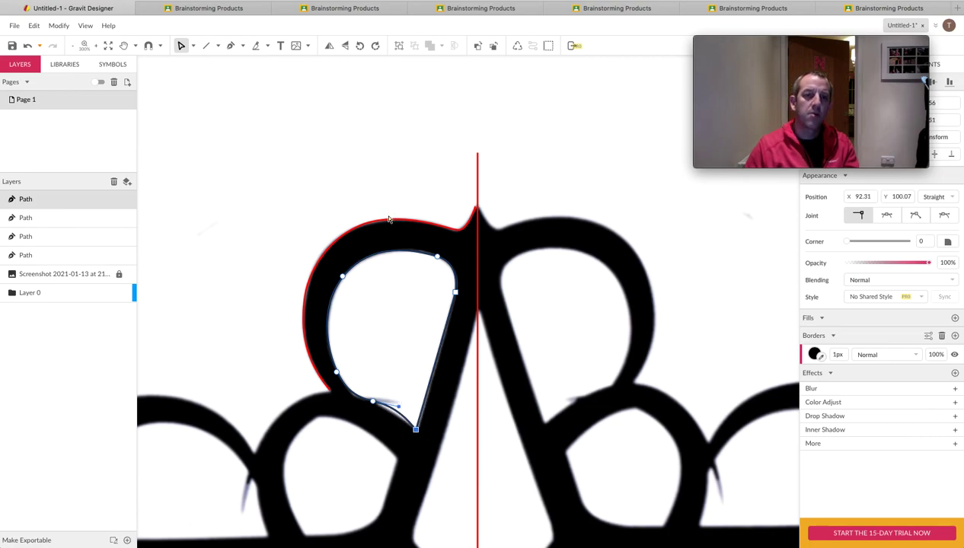
# - Adjust the anchor and its curve handle beside the inner path's lower corner so the curve follows the opening's edge
pyautogui.click(95, 47)
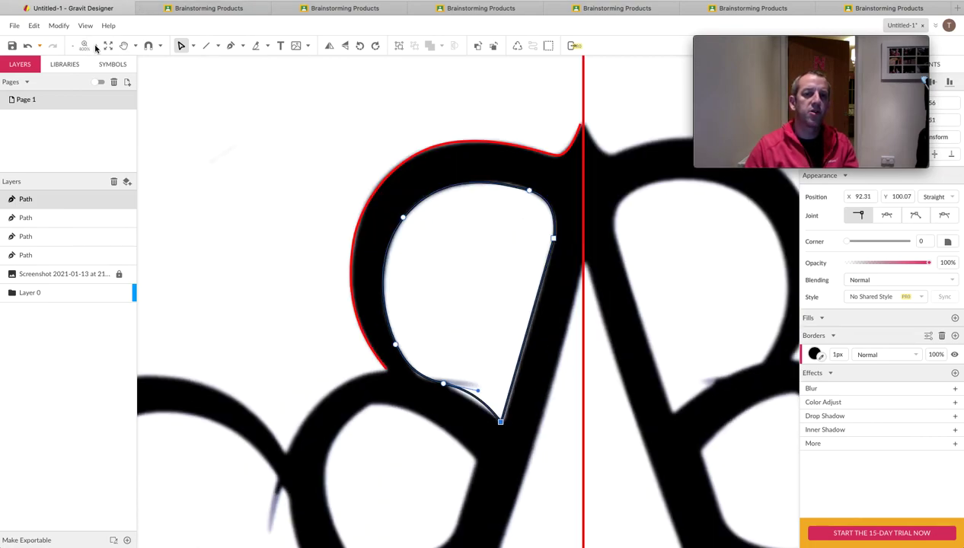
pyautogui.click(97, 47)
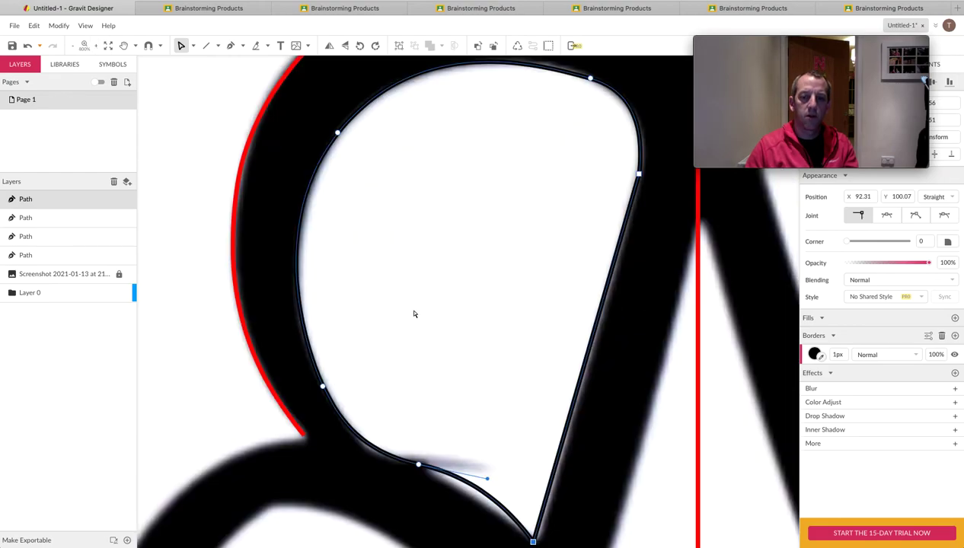
pyautogui.scroll(-5, 430, 326)
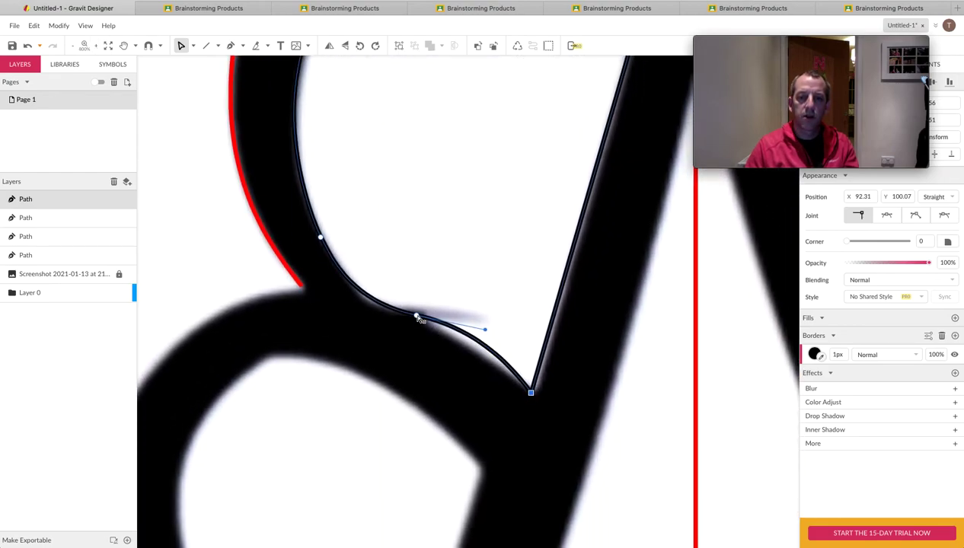
pyautogui.click(416, 317)
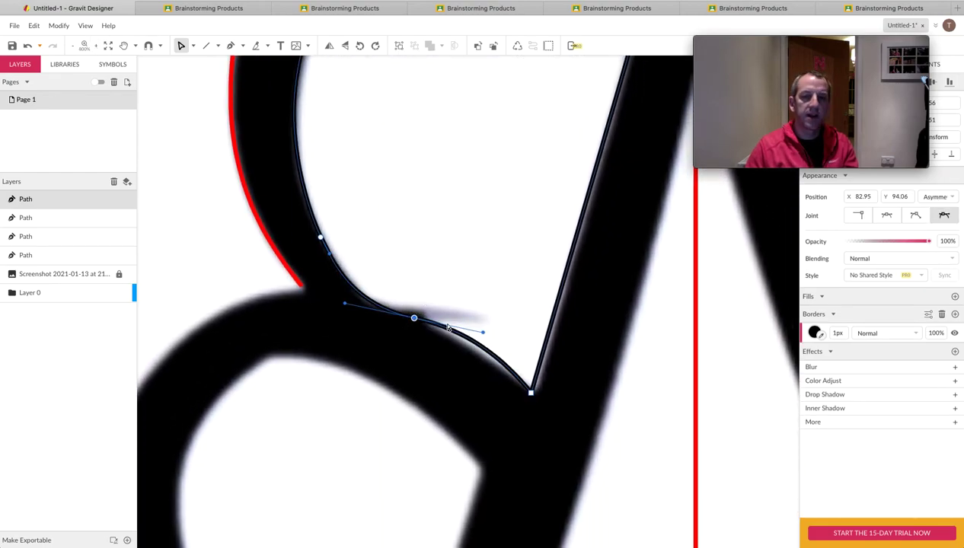
pyautogui.moveTo(483, 335); pyautogui.dragTo(481, 340)
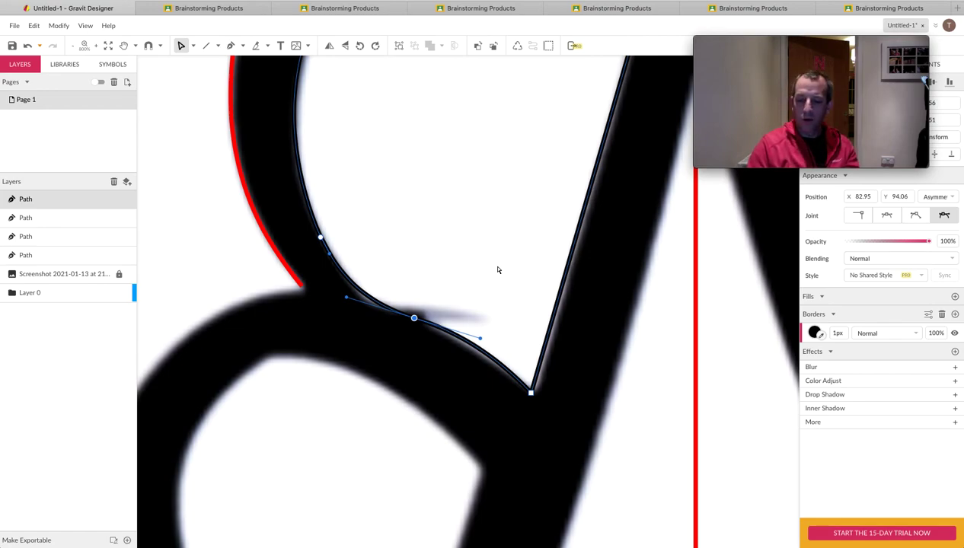
pyautogui.press('super+0')
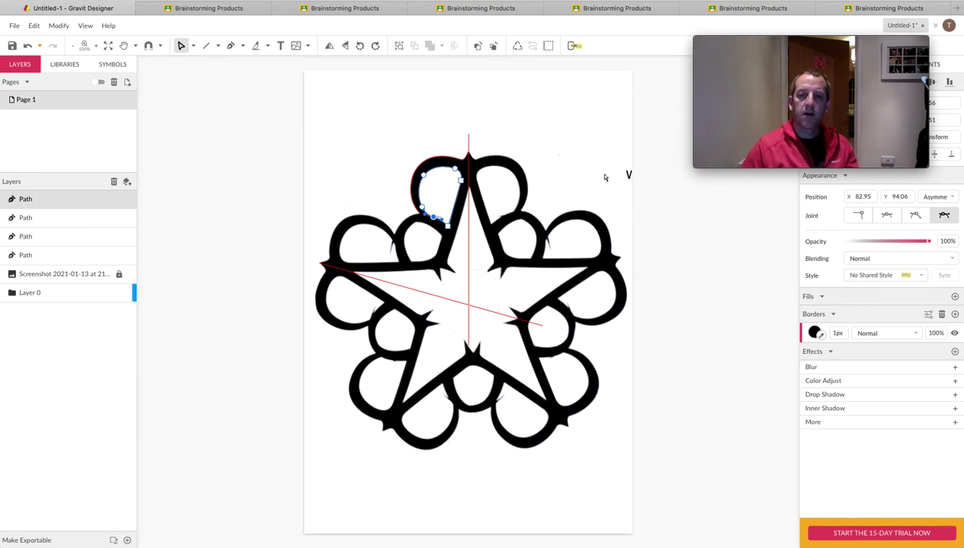
pyautogui.click(661, 195)
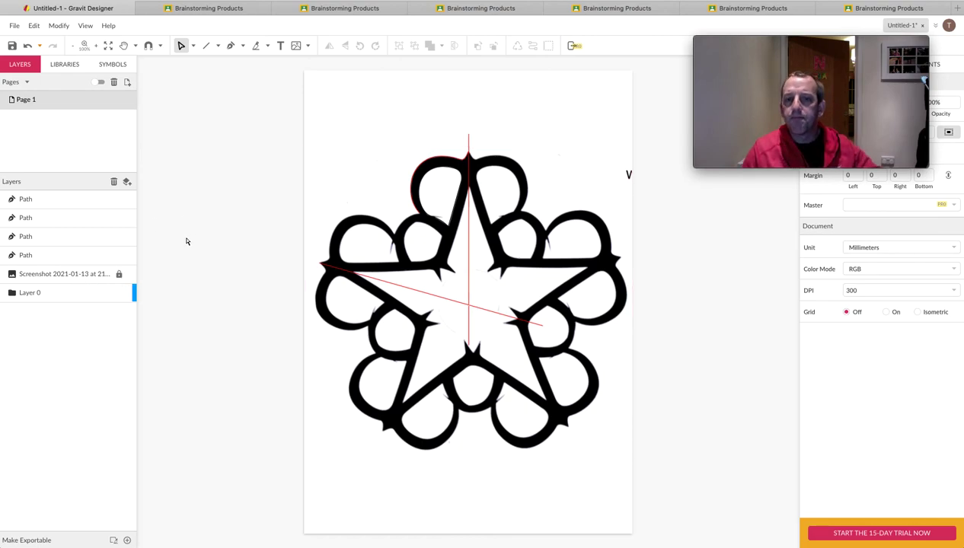
pyautogui.click(19, 25)
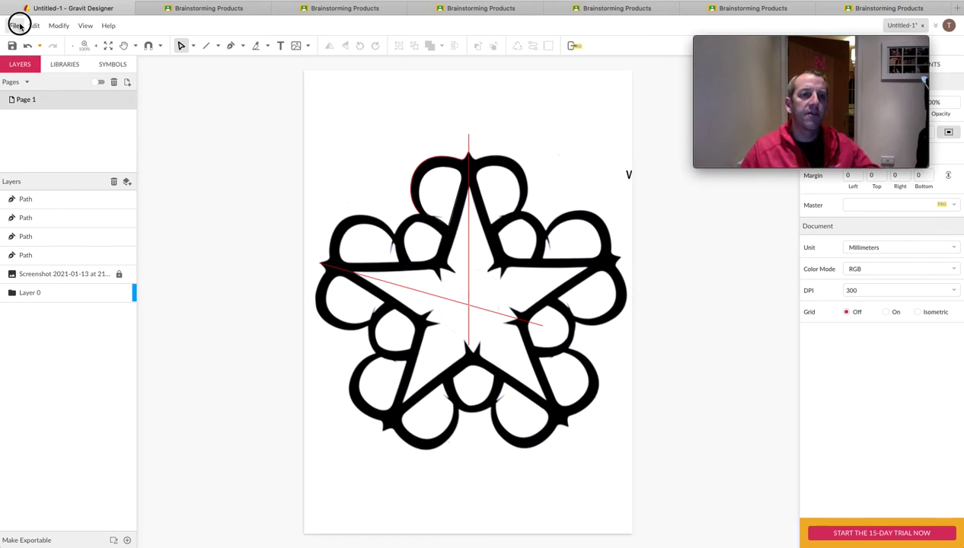
pyautogui.moveTo(44, 210)
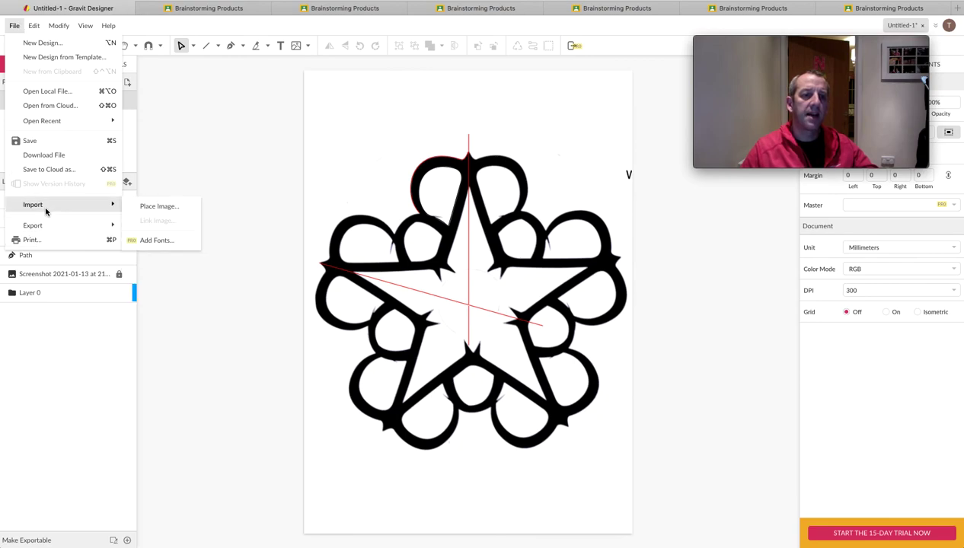
pyautogui.click(265, 195)
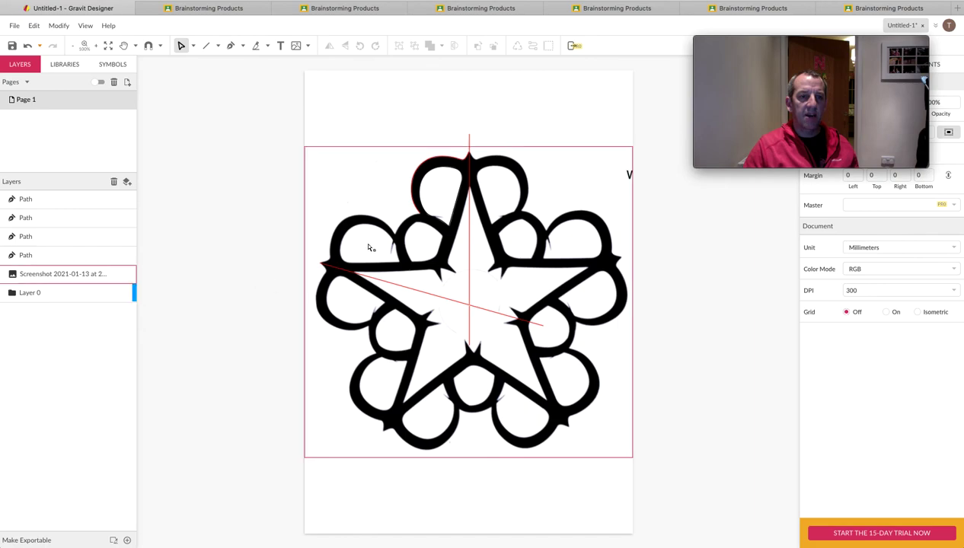
# - Move the unlocked star image away from the traced outlines, restore it to its original position and deselect it
pyautogui.click(450, 210)
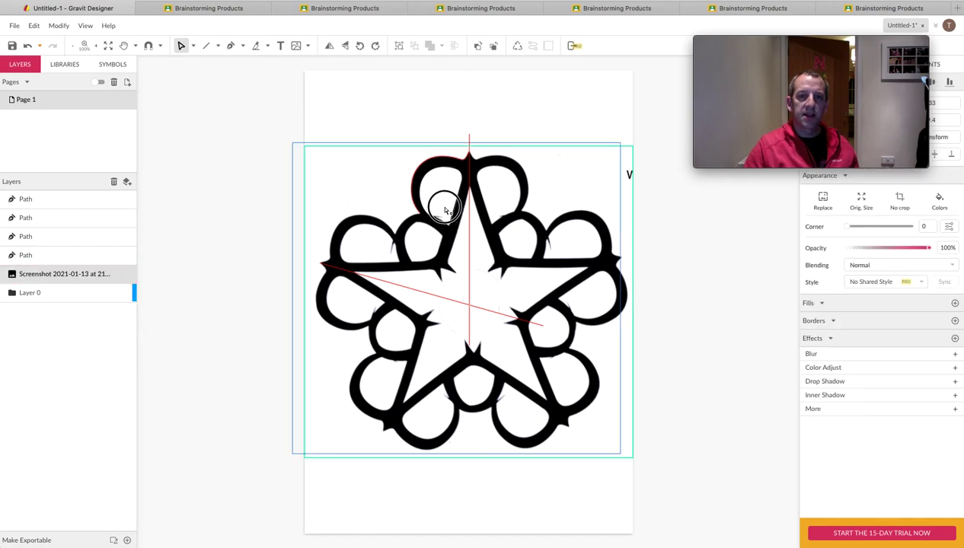
pyautogui.moveTo(438, 230); pyautogui.dragTo(507, 265)
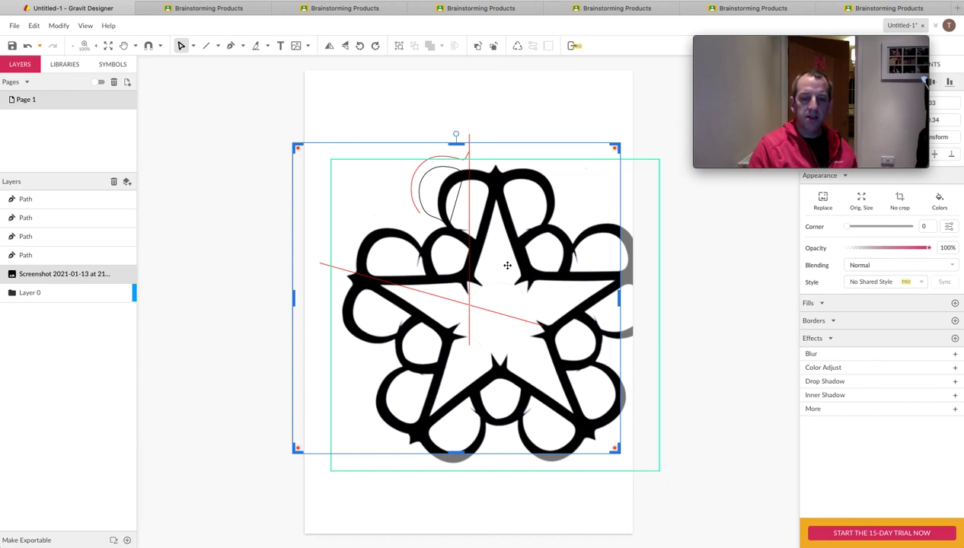
pyautogui.moveTo(507, 265); pyautogui.dragTo(481, 253)
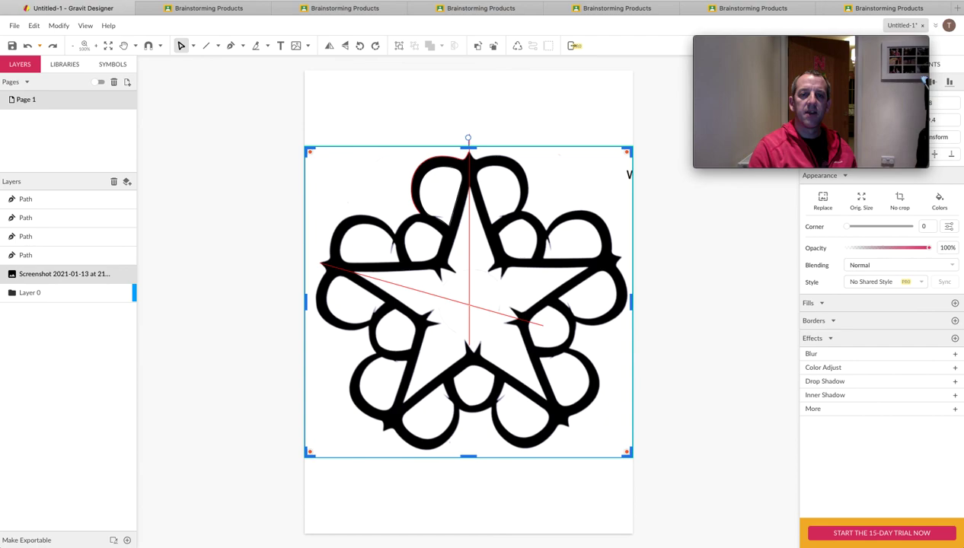
pyautogui.click(229, 162)
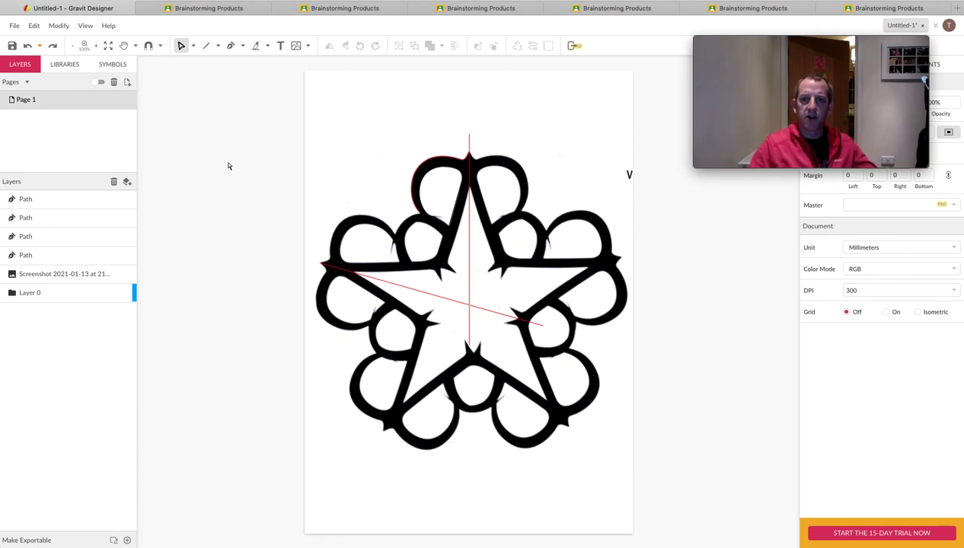
pyautogui.moveTo(725, 131)
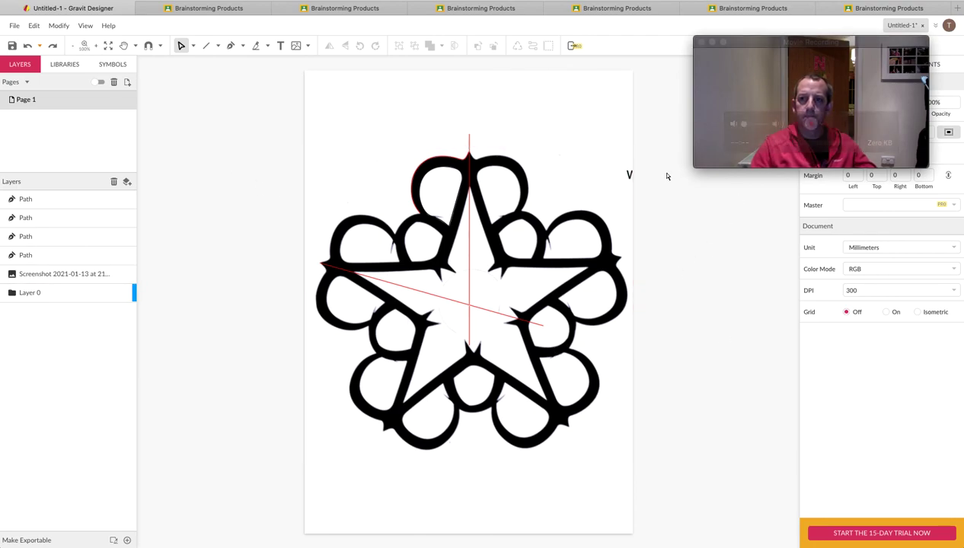